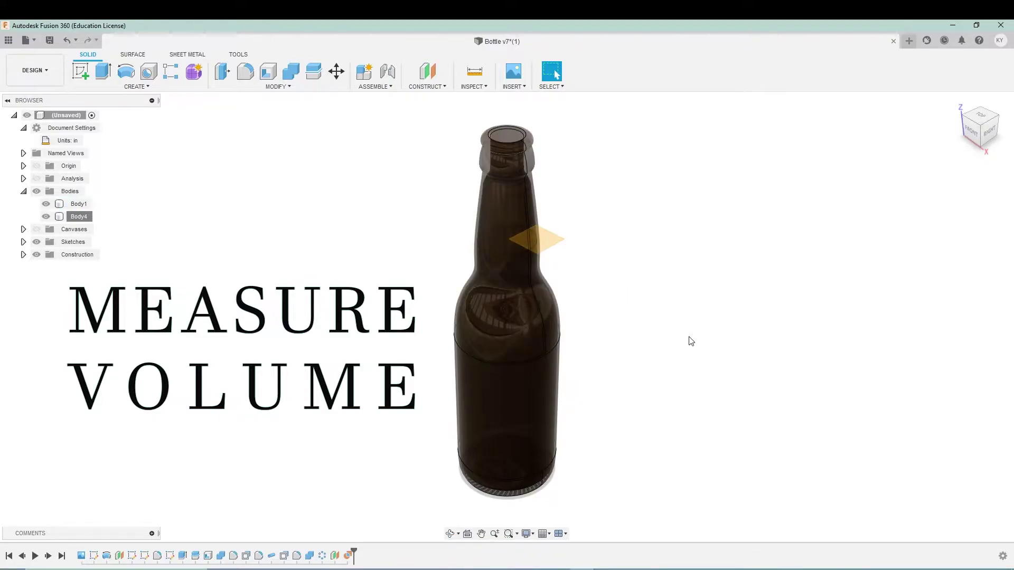
# Close the finished bottle design without saving its changes
pyautogui.keyDown('shift'); pyautogui.moveTo(691, 341); pyautogui.dragTo(597, 360, button='middle'); pyautogui.keyUp('shift')
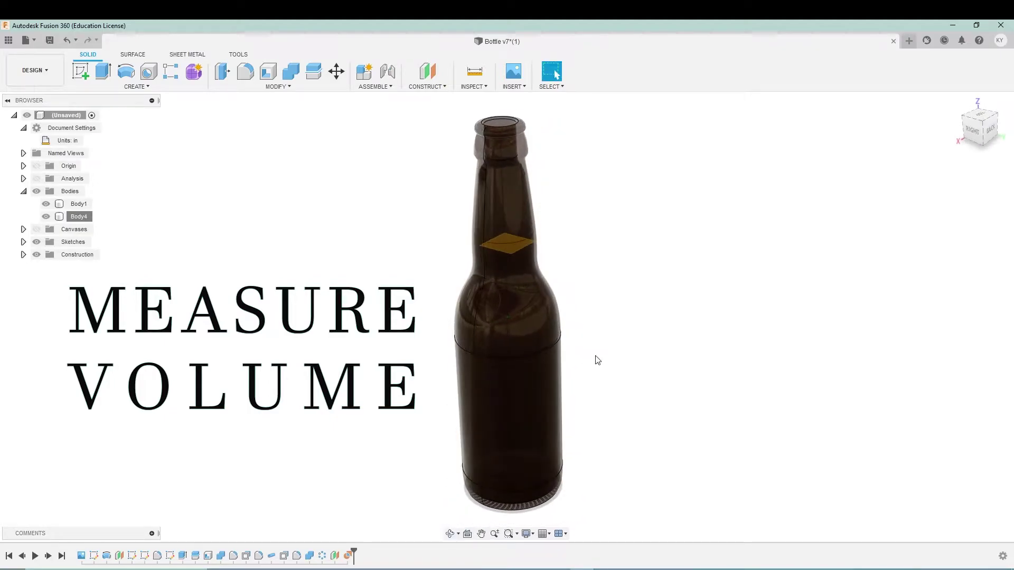
pyautogui.click(137, 86)
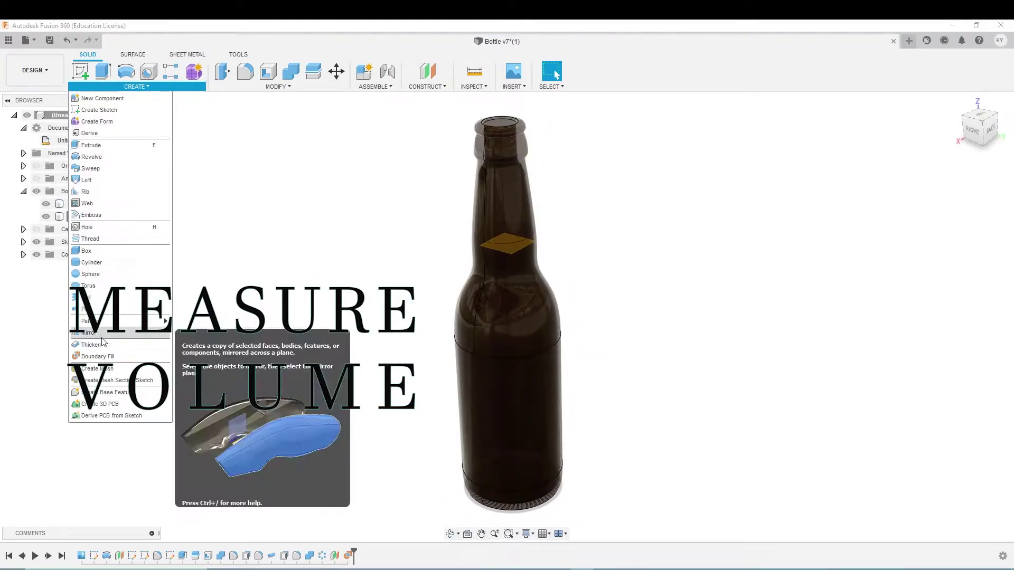
pyautogui.click(263, 257)
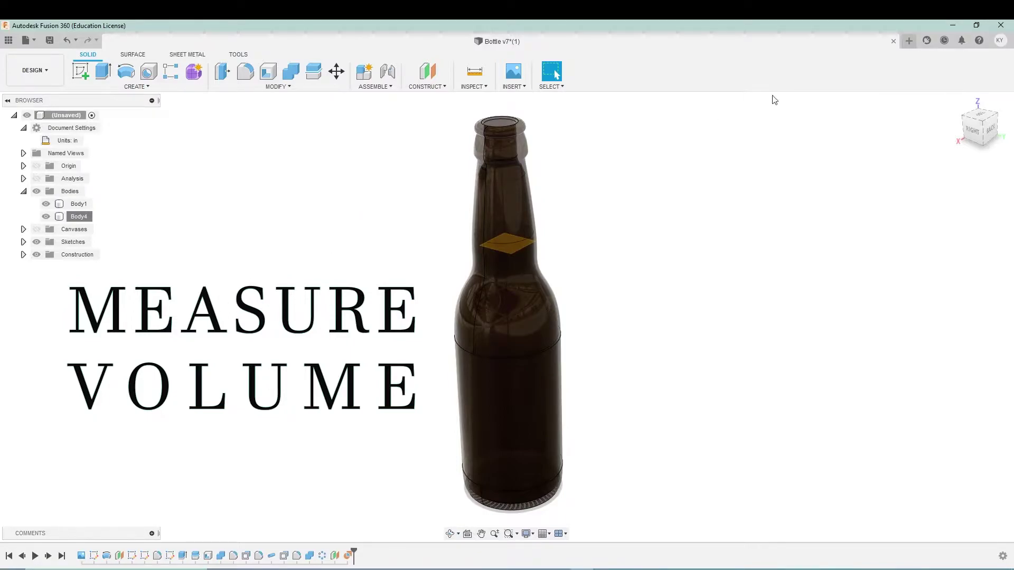
pyautogui.click(892, 43)
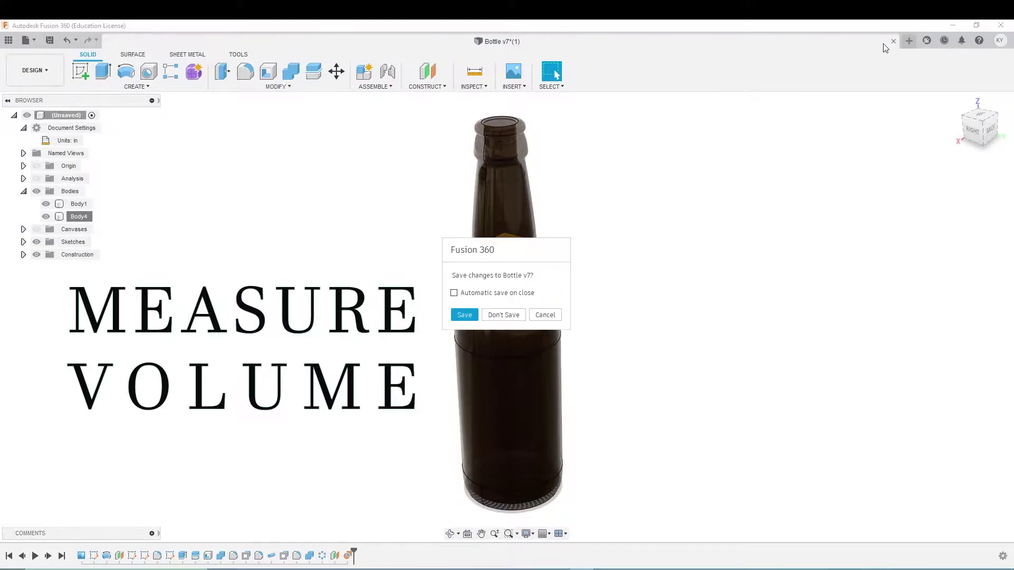
pyautogui.click(513, 314)
# Reopen the Bottle v7 design from a local file on this computer
pyautogui.click(33, 40)
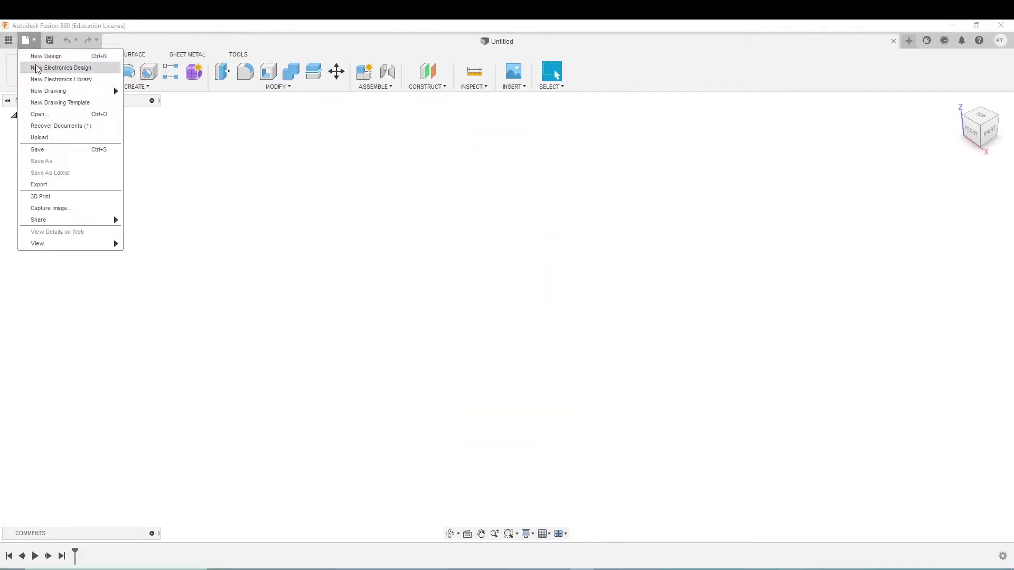
pyautogui.click(37, 111)
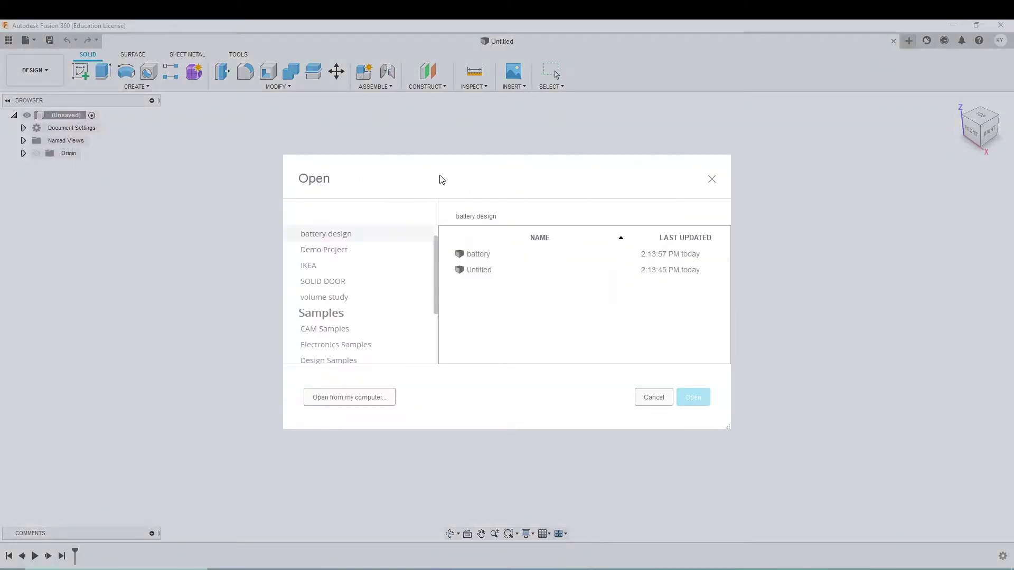
pyautogui.click(356, 398)
pyautogui.click(360, 144)
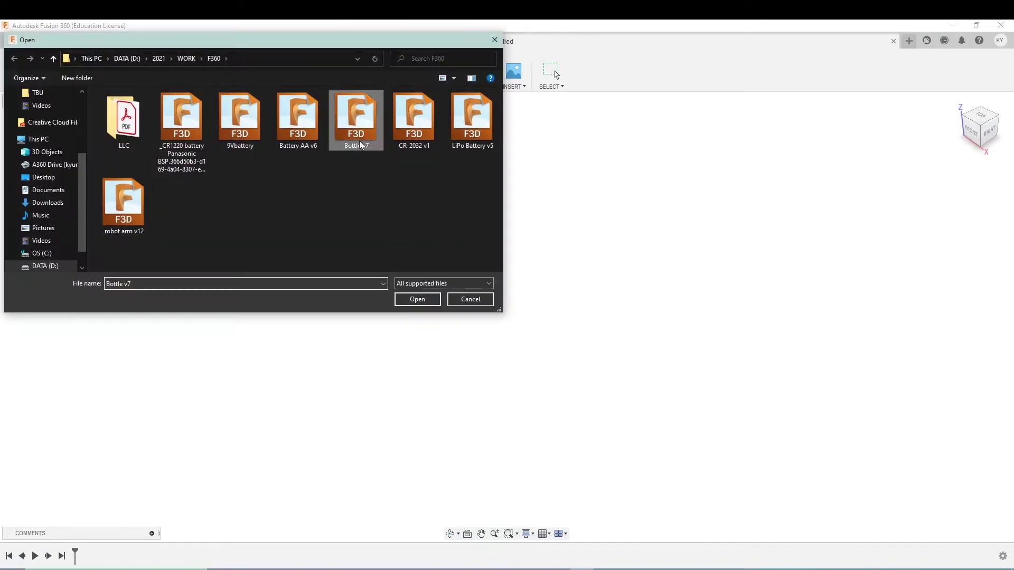
pyautogui.click(416, 300)
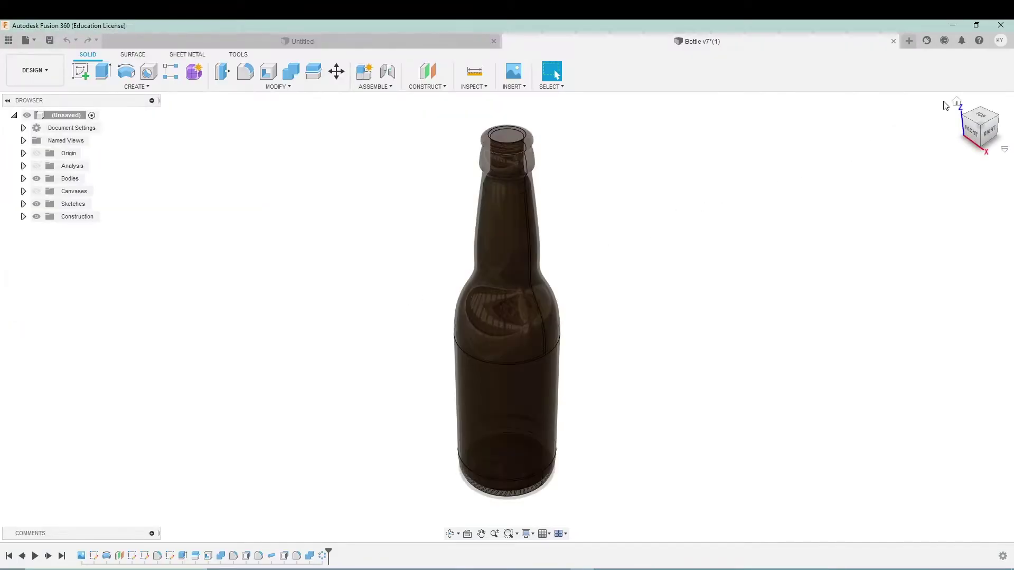
pyautogui.click(24, 165)
pyautogui.click(23, 166)
pyautogui.click(37, 167)
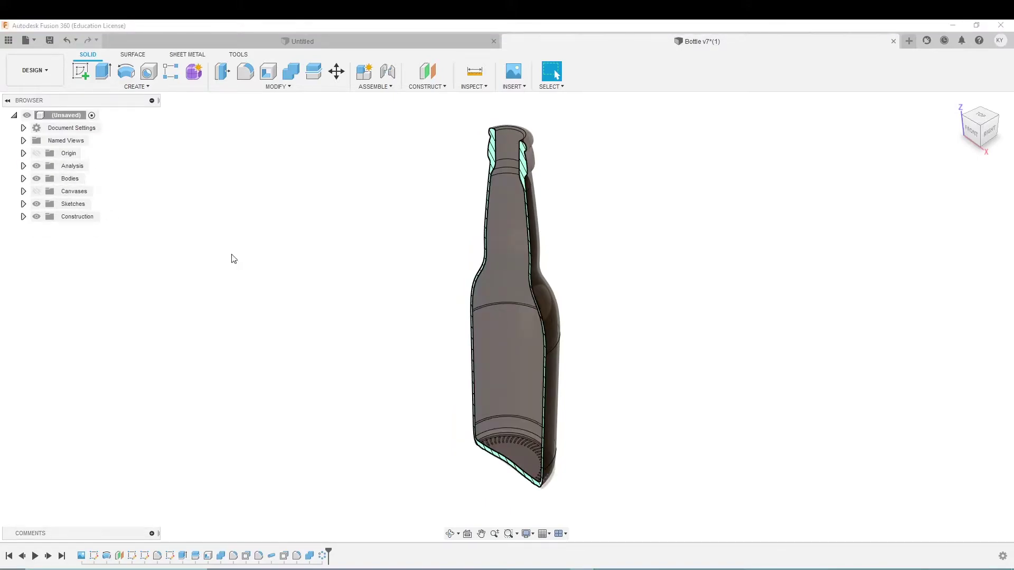
pyautogui.click(36, 165)
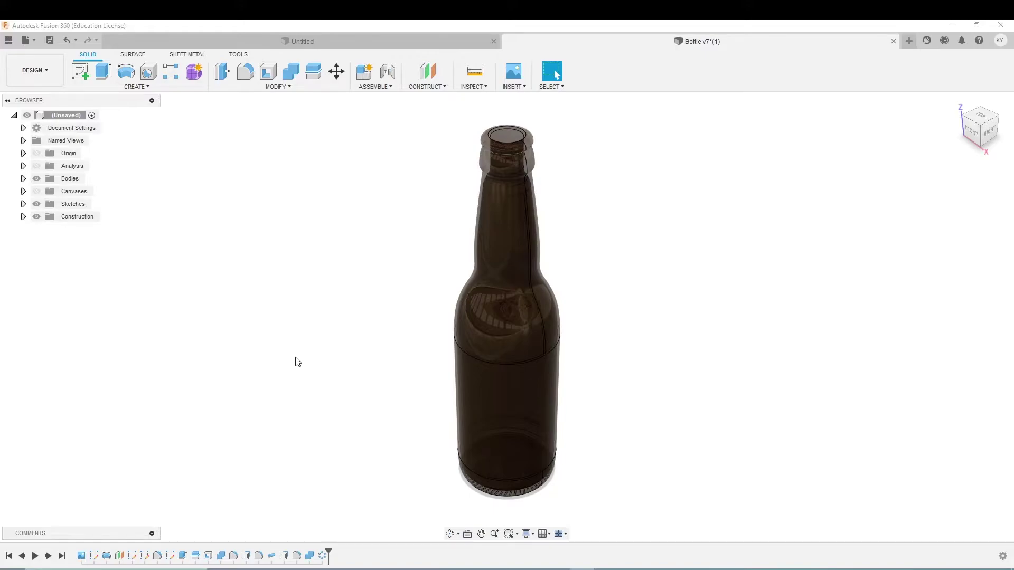
pyautogui.moveTo(297, 362)
pyautogui.keyDown('shift'); pyautogui.mouseDown(button='middle')
pyautogui.moveTo(287, 337)
pyautogui.moveTo(289, 350)
pyautogui.mouseUp(button='middle'); pyautogui.keyUp('shift')
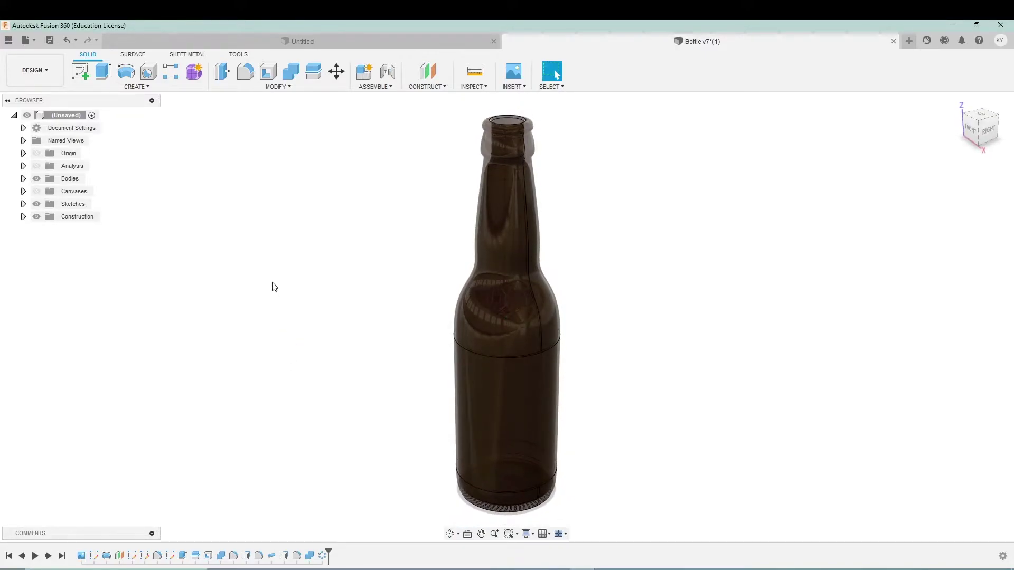
# Start an offset plane from the bottle top and drag it down the neck in front view
pyautogui.click(431, 87)
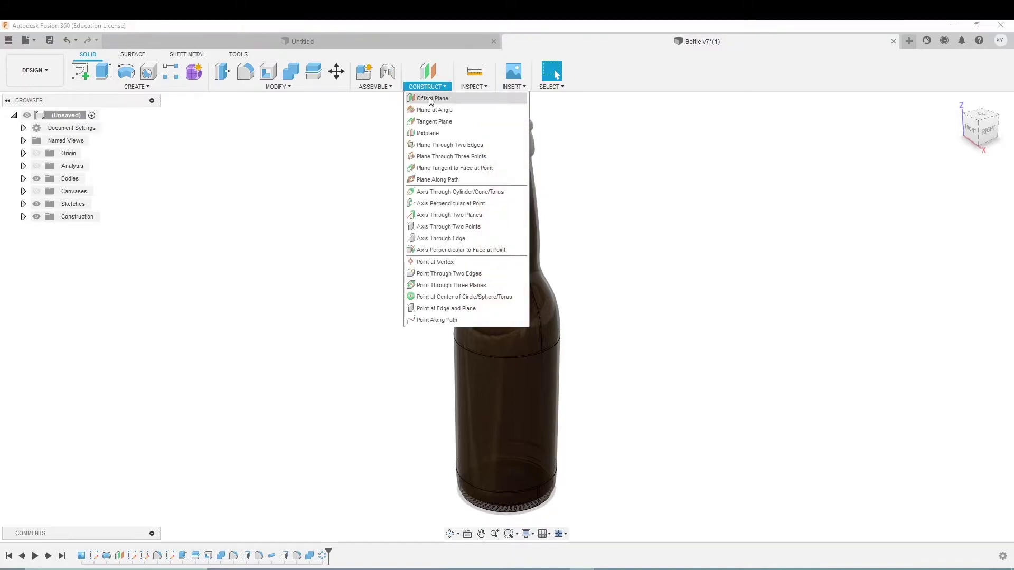
pyautogui.click(434, 99)
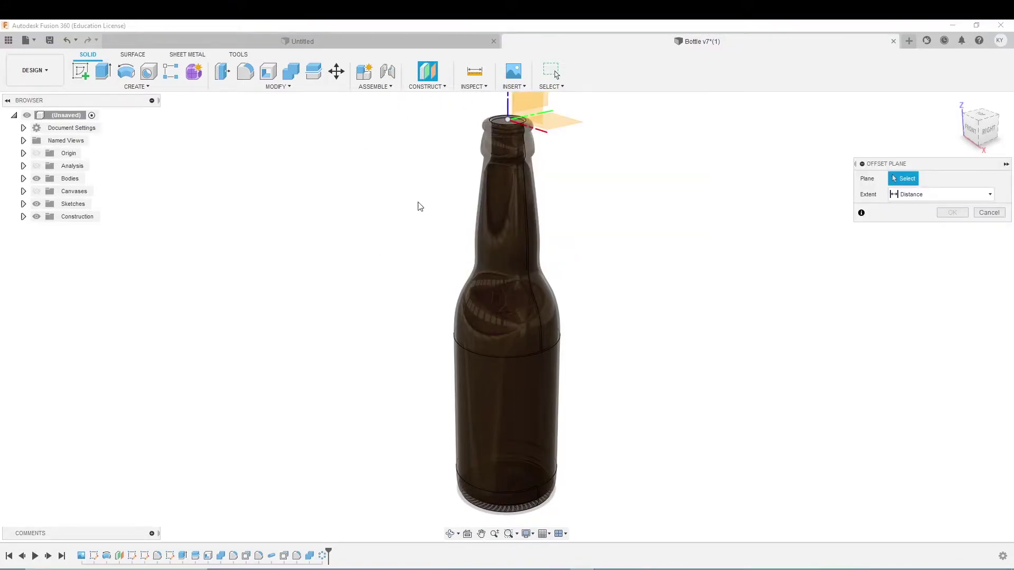
pyautogui.click(561, 132)
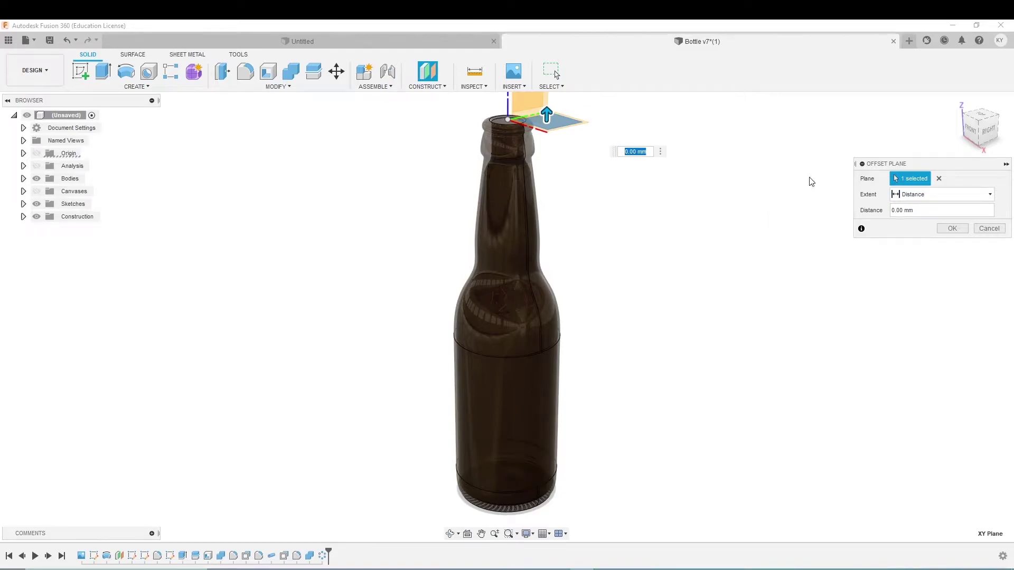
pyautogui.click(971, 128)
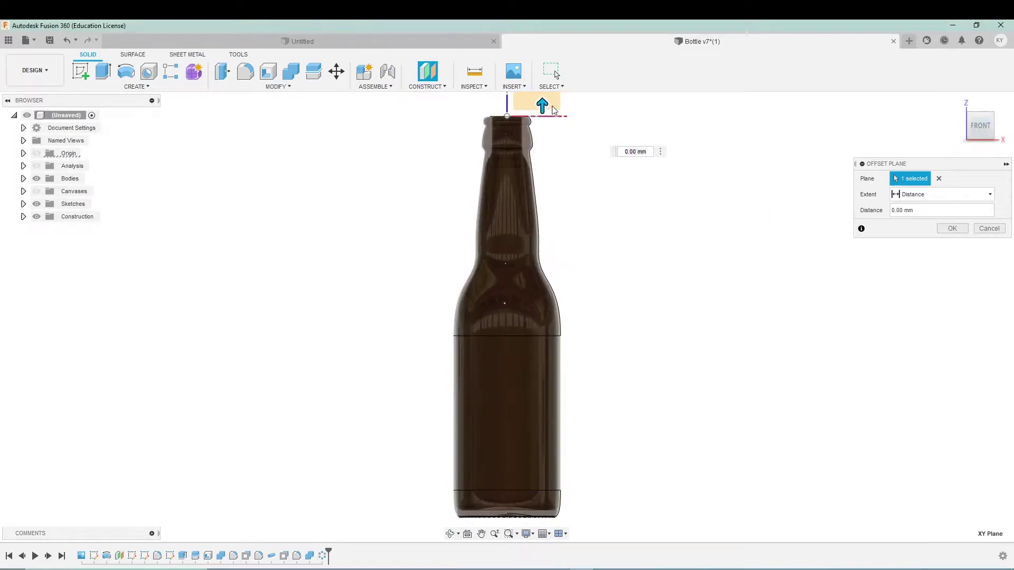
pyautogui.moveTo(552, 109); pyautogui.dragTo(551, 195)
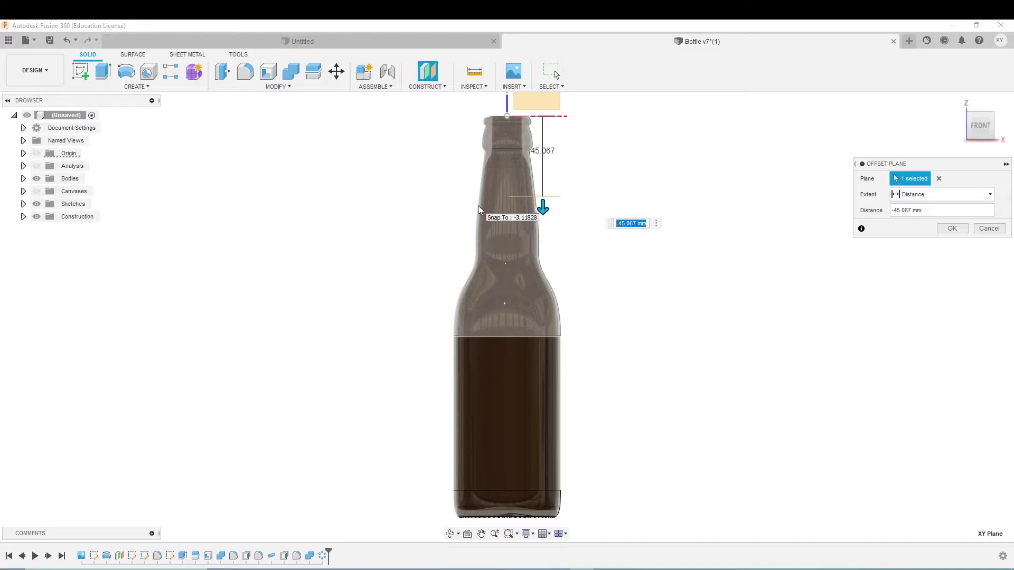
pyautogui.scroll(-1, 575, 152)
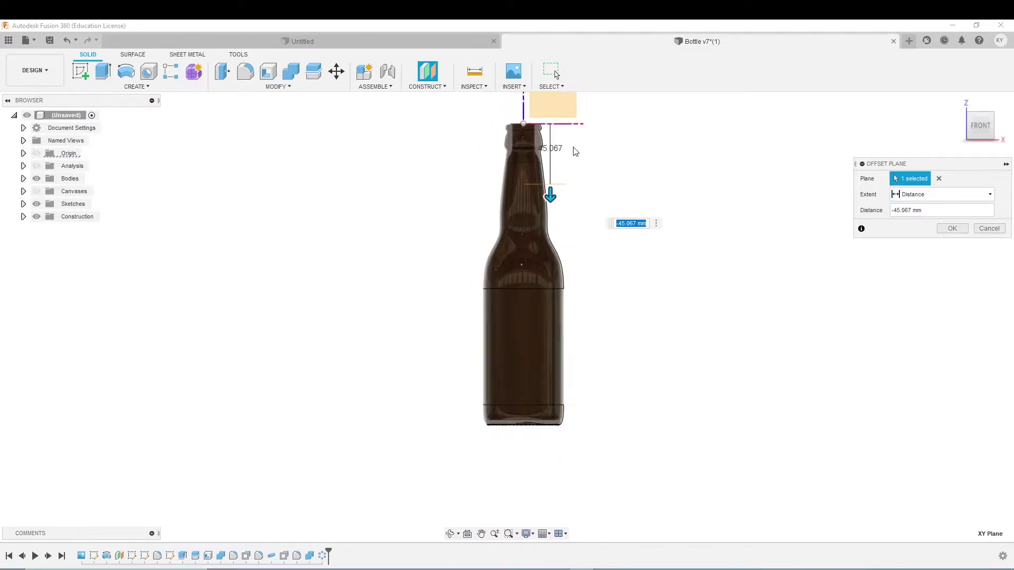
pyautogui.scroll(3, 575, 152)
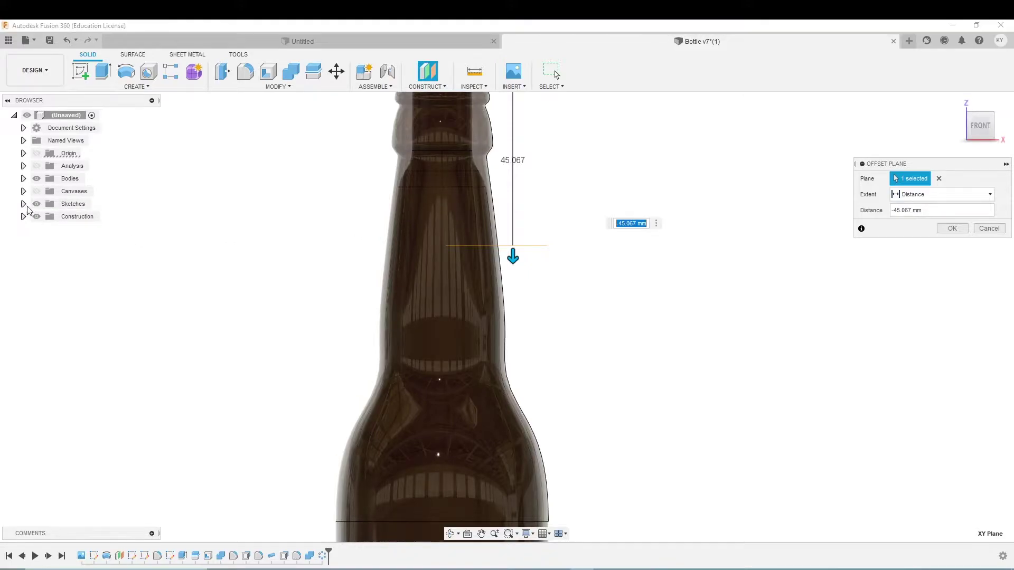
# Fine-tune the offset plane to -61.62 mm below the bottle top
pyautogui.click(23, 204)
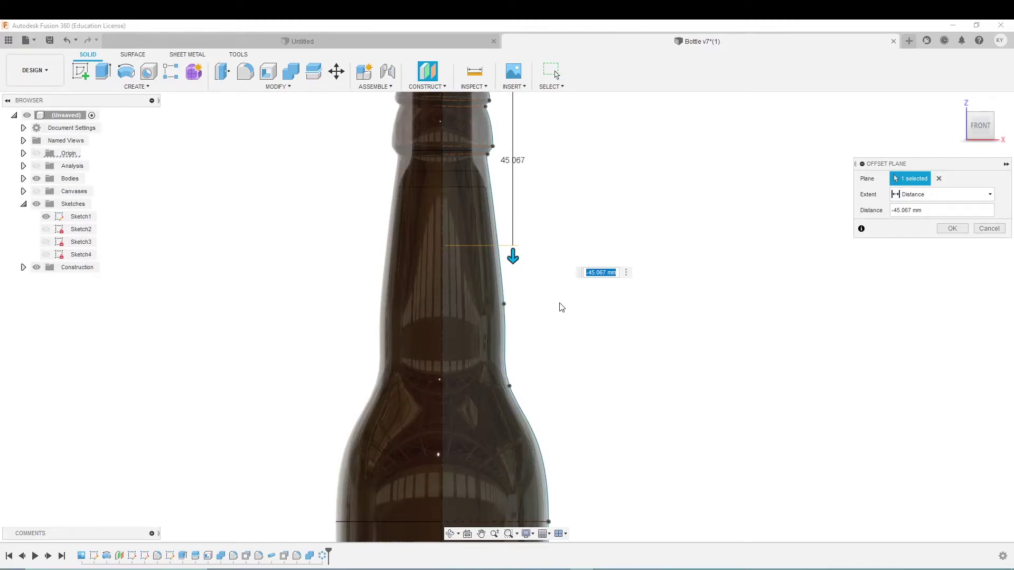
pyautogui.moveTo(561, 307); pyautogui.dragTo(548, 367, button='middle')
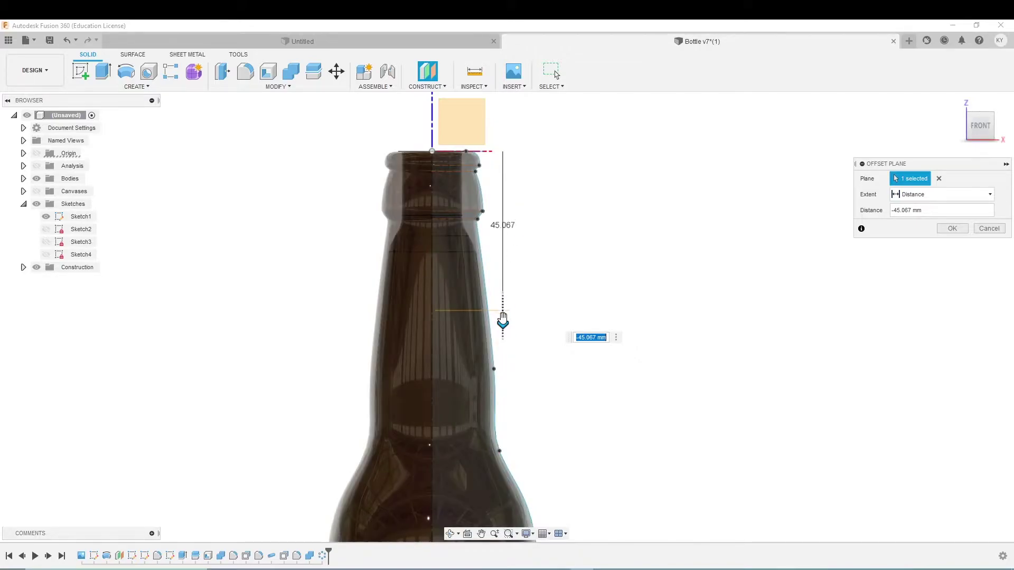
pyautogui.moveTo(502, 320); pyautogui.dragTo(503, 379)
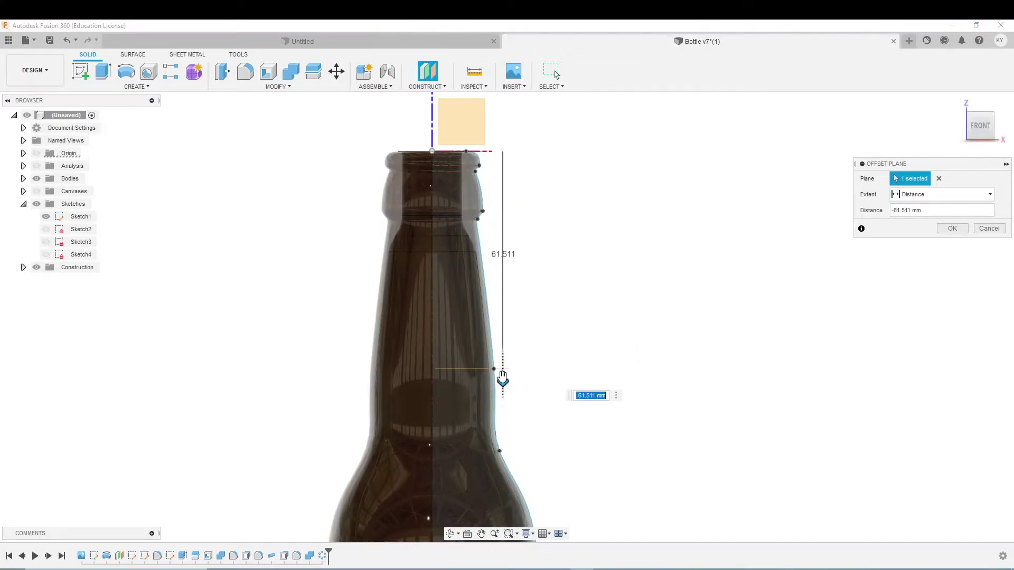
pyautogui.scroll(3, 503, 378)
pyautogui.scroll(4, 502, 375)
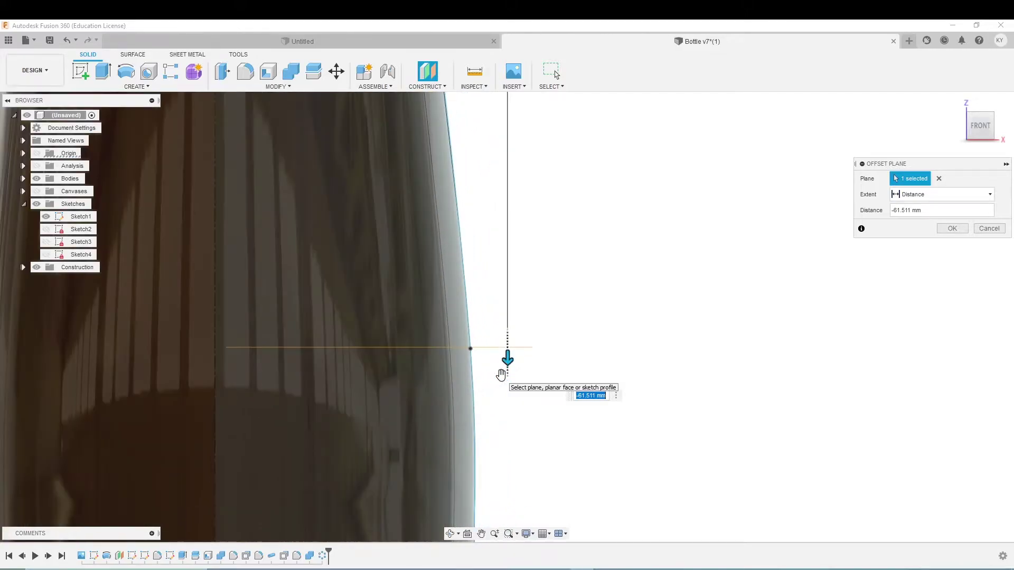
pyautogui.moveTo(508, 360); pyautogui.dragTo(507, 363)
pyautogui.scroll(2, 489, 375)
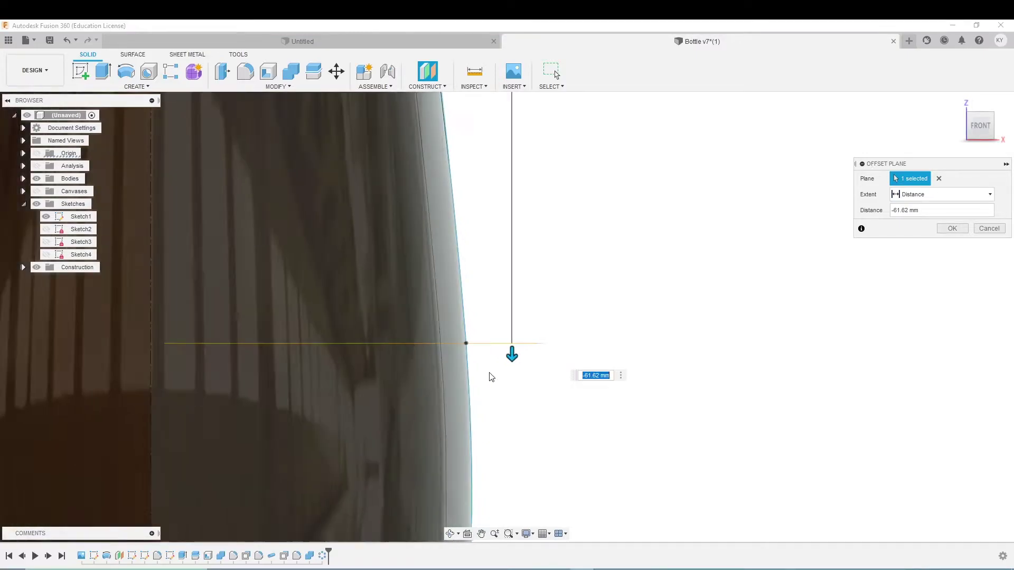
pyautogui.scroll(-3, 489, 375)
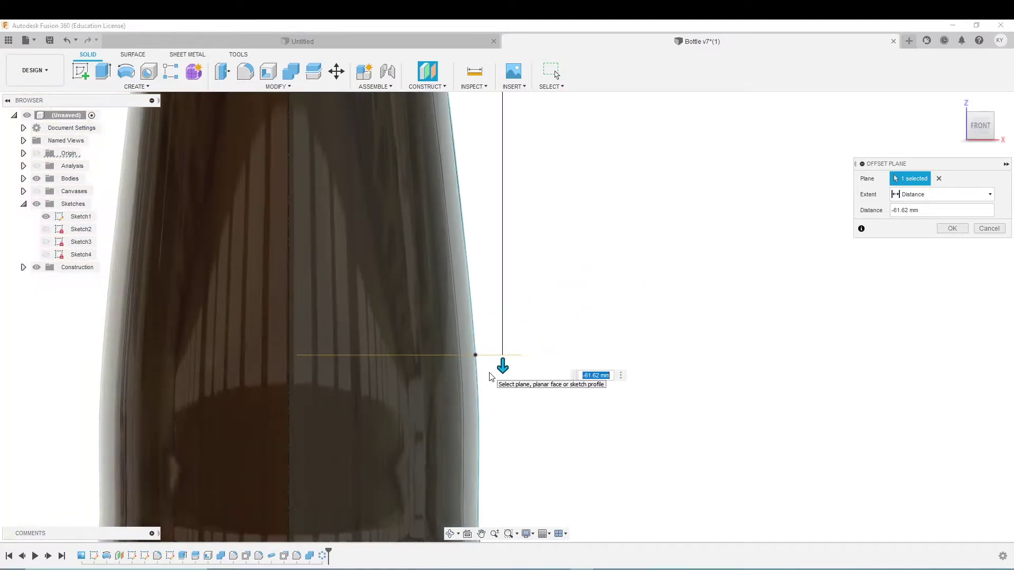
pyautogui.scroll(-3, 489, 375)
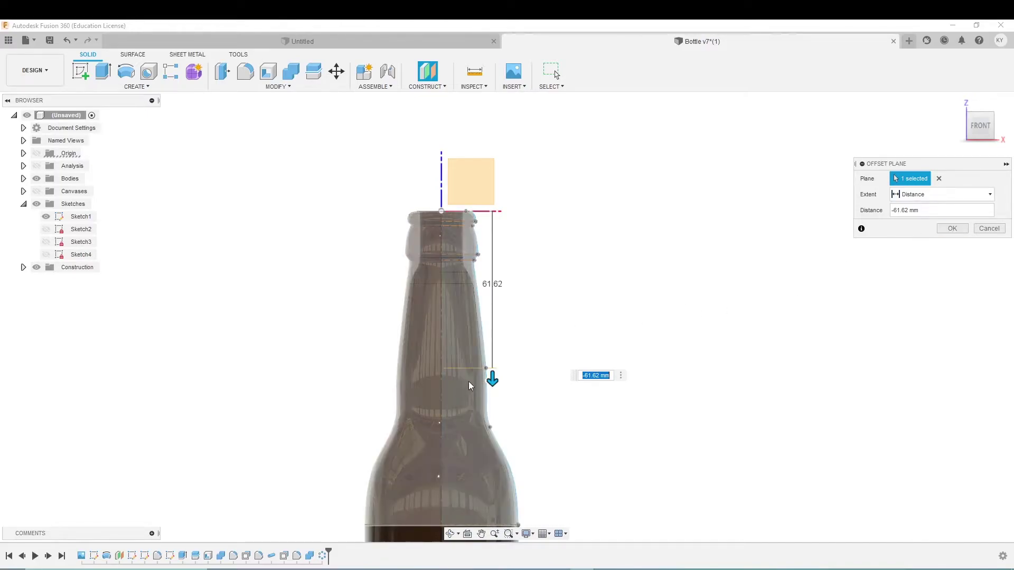
# Confirm the fill-level plane and start a boundary fill using the bottle and plane as tools
pyautogui.click(951, 228)
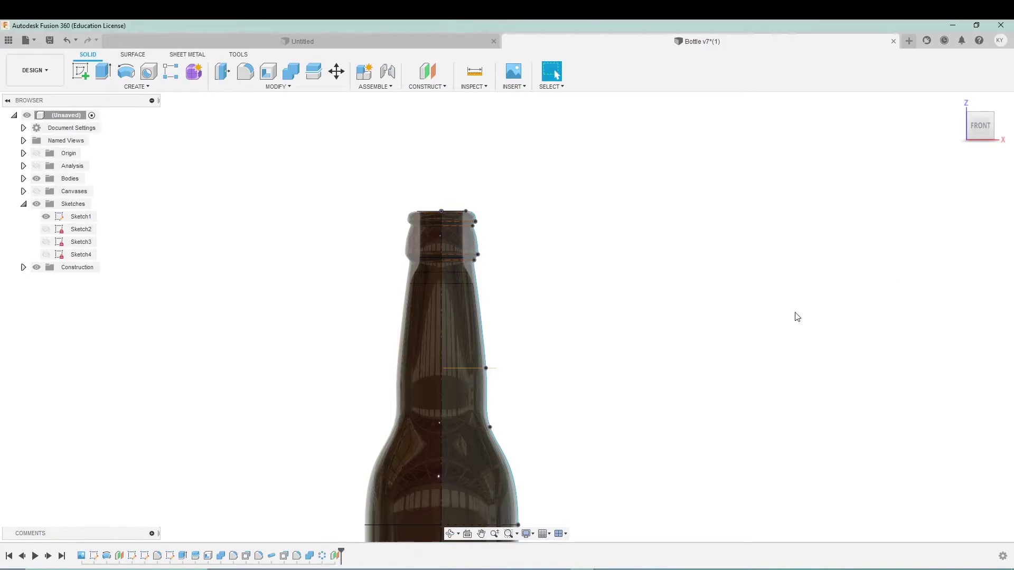
pyautogui.moveTo(575, 272); pyautogui.dragTo(623, 274, button='middle')
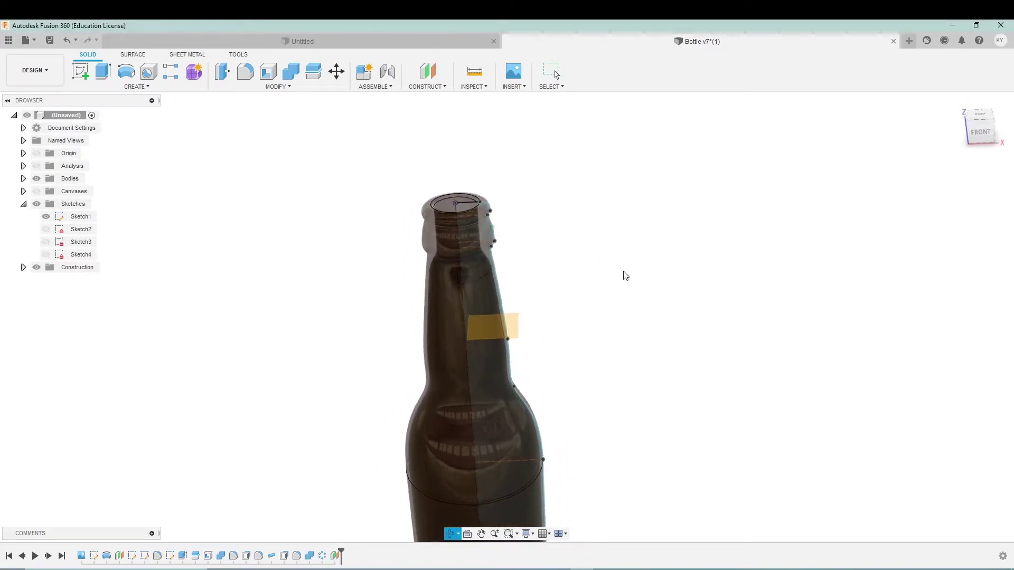
pyautogui.click(151, 88)
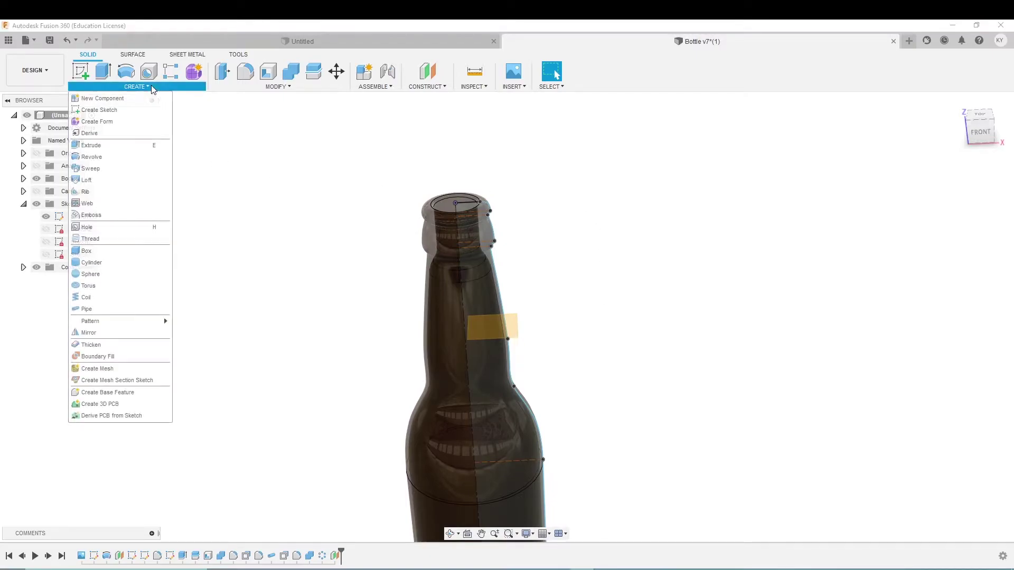
pyautogui.click(98, 356)
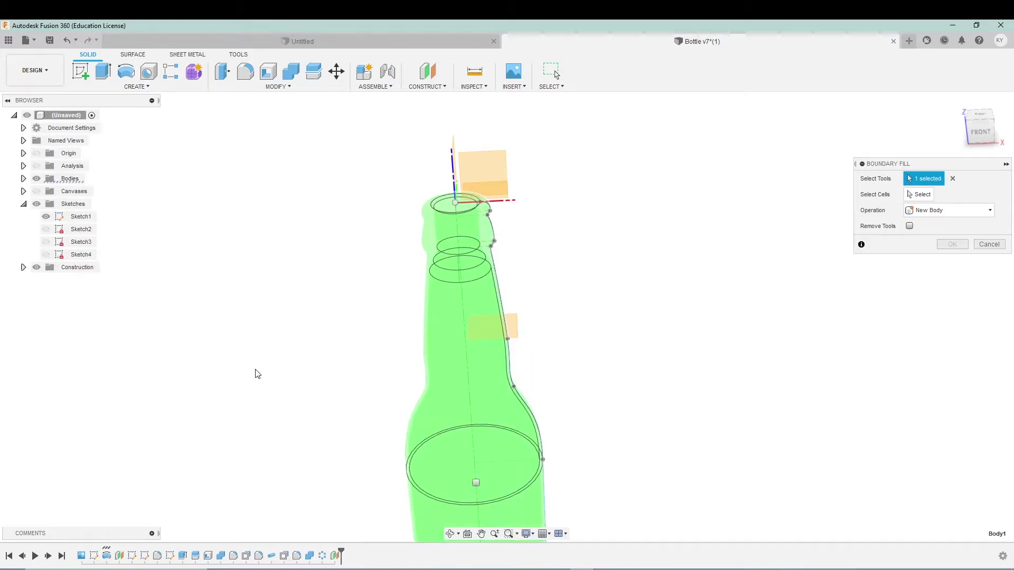
pyautogui.keyDown('shift'); pyautogui.moveTo(643, 380); pyautogui.dragTo(624, 401, button='middle'); pyautogui.keyUp('shift')
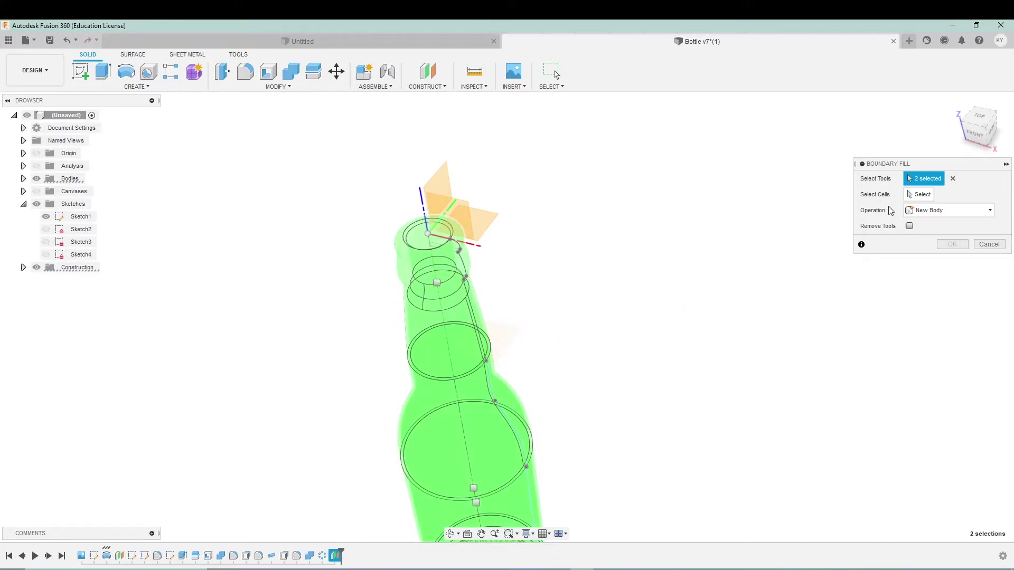
pyautogui.click(920, 195)
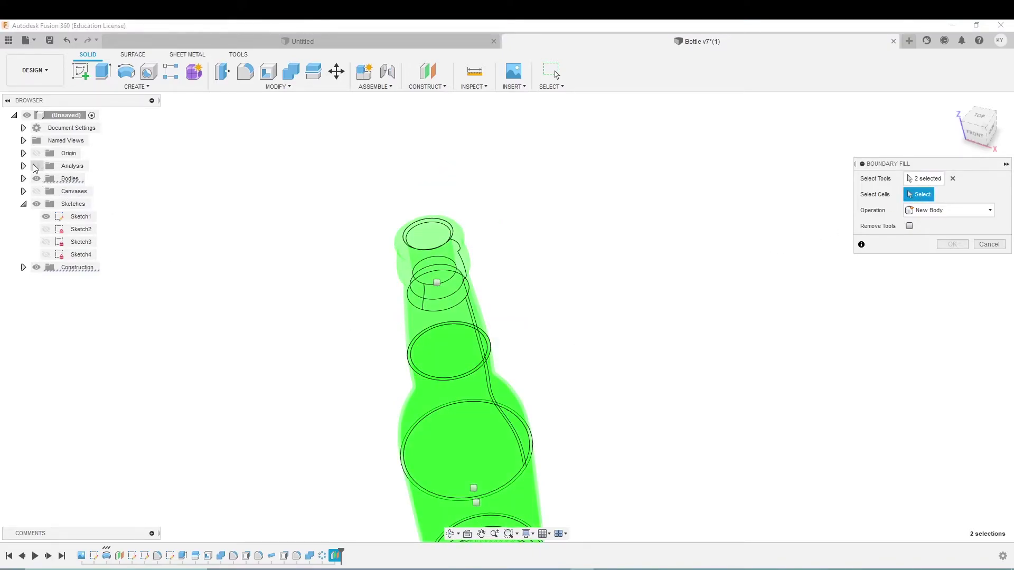
# Select the interior cell below the plane in section view and create it as a new body
pyautogui.click(35, 166)
pyautogui.keyDown('shift'); pyautogui.moveTo(340, 418); pyautogui.dragTo(384, 336, button='middle'); pyautogui.keyUp('shift')
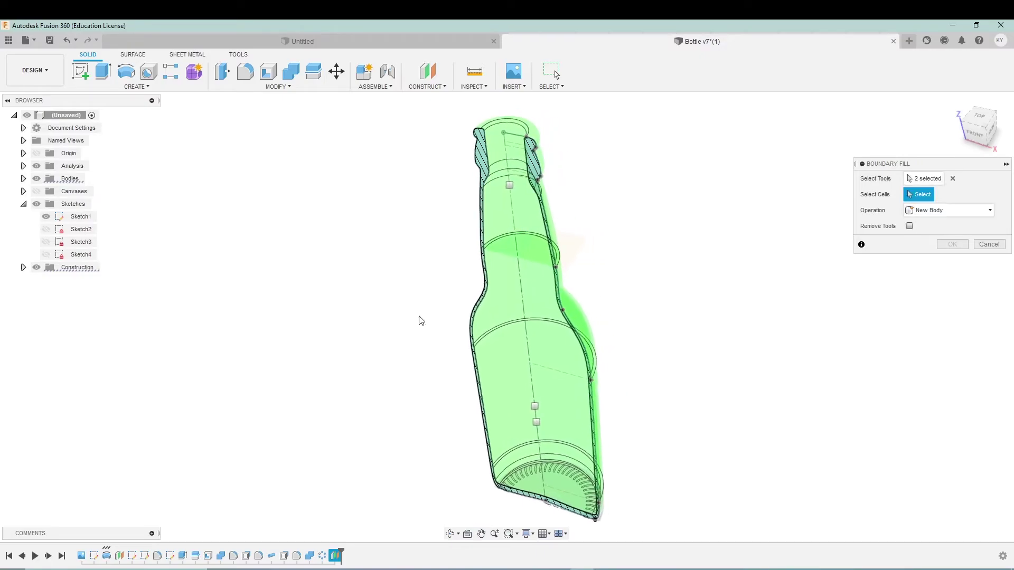
pyautogui.click(531, 254)
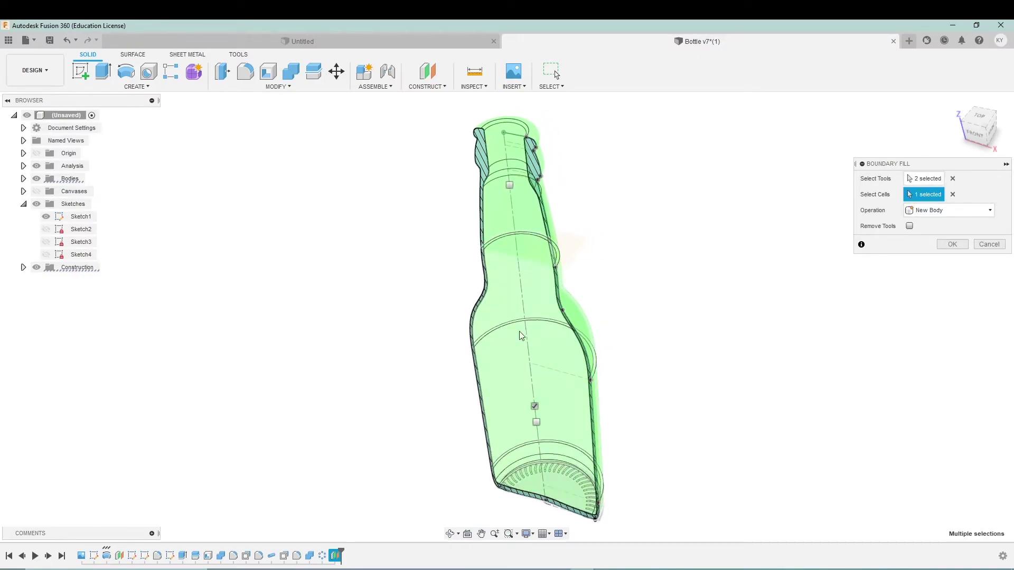
pyautogui.click(539, 336)
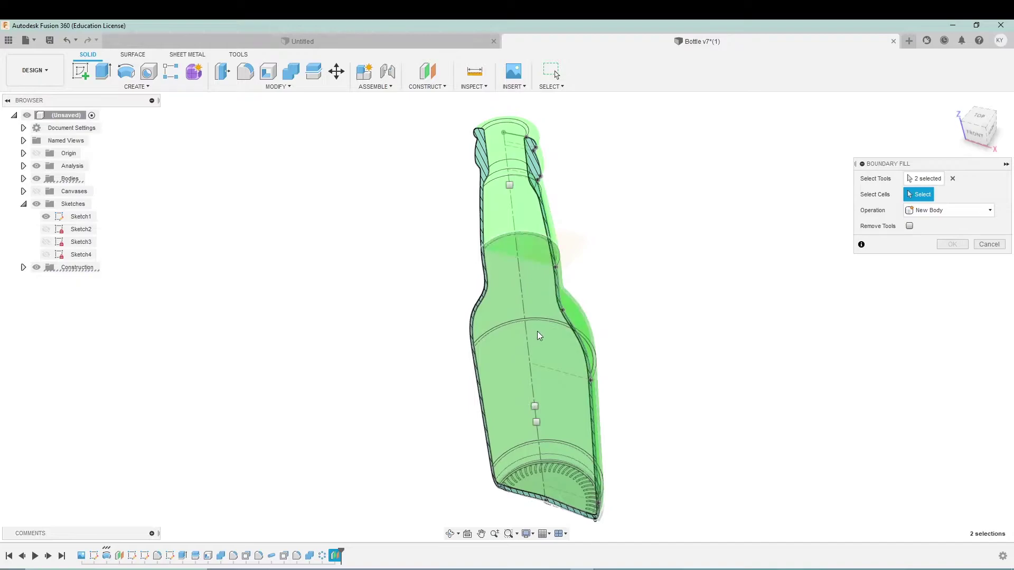
pyautogui.click(535, 287)
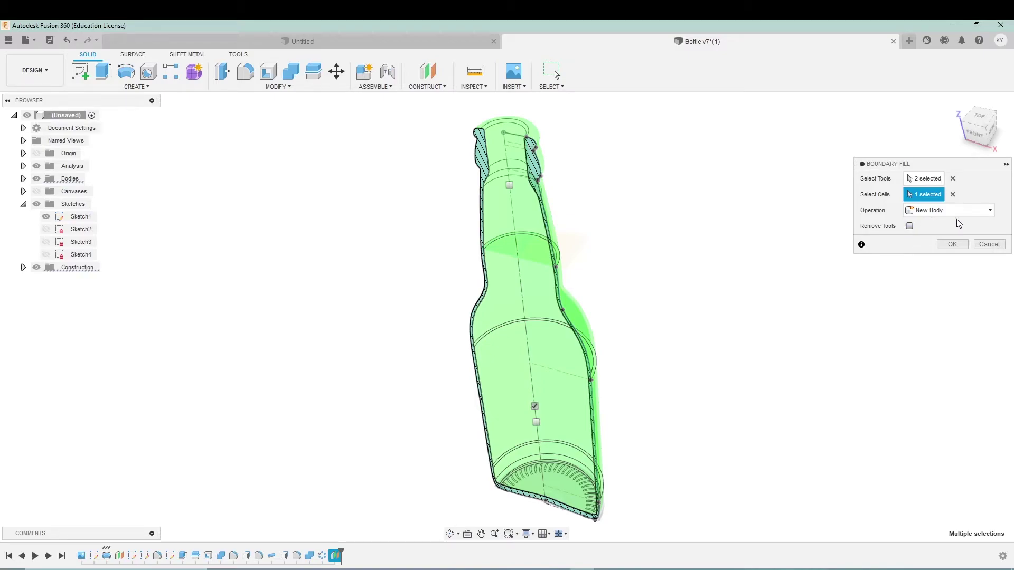
pyautogui.click(990, 213)
pyautogui.click(990, 214)
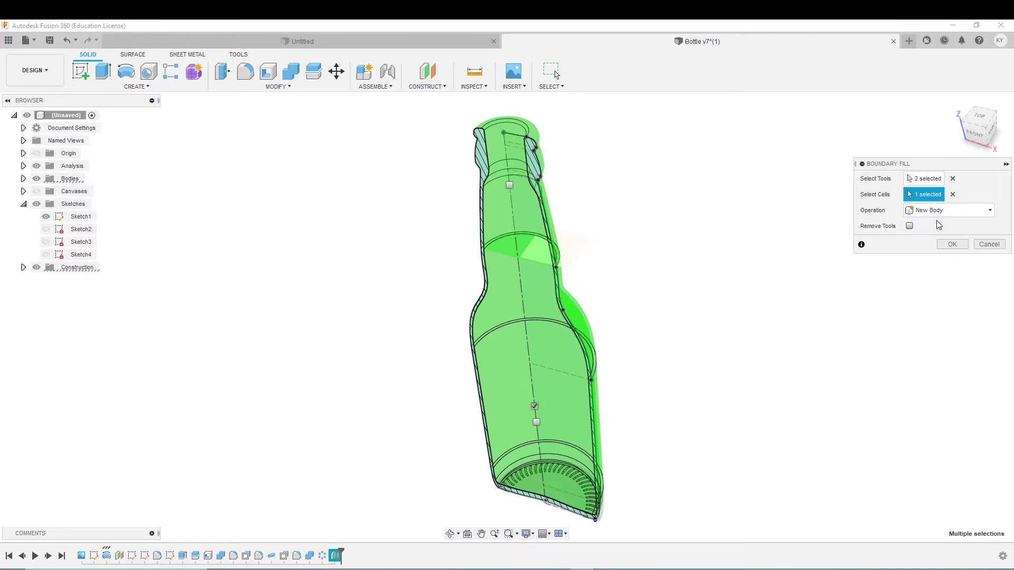
pyautogui.click(953, 245)
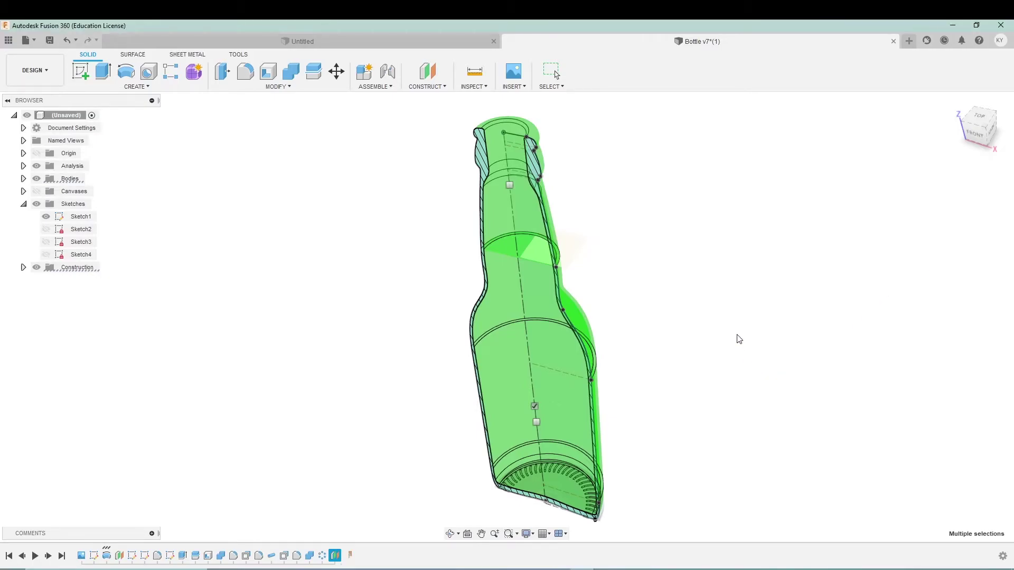
# Show the Bodies list and highlight Body4, toggling the section cut off and back on
pyautogui.click(37, 178)
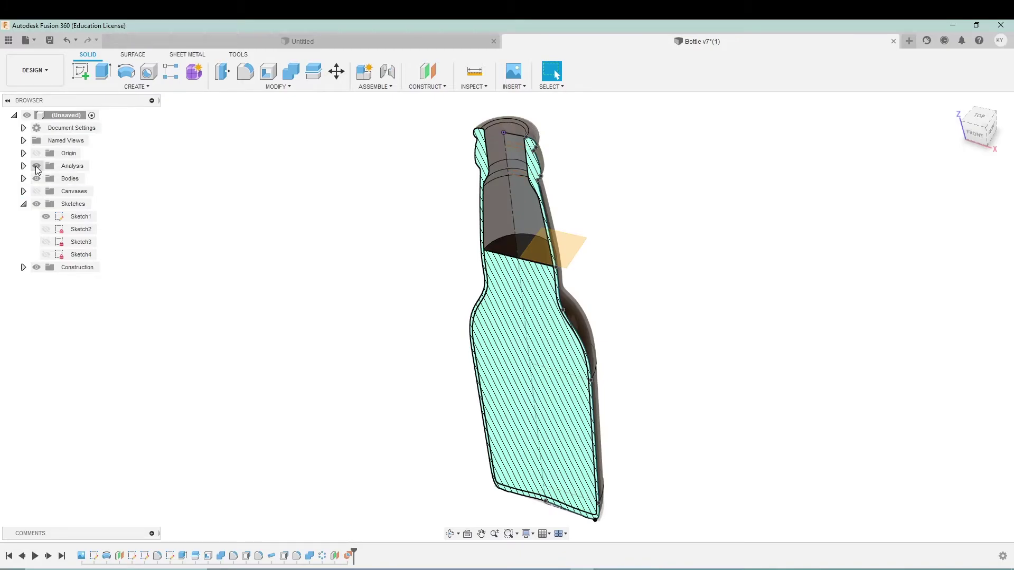
pyautogui.click(24, 179)
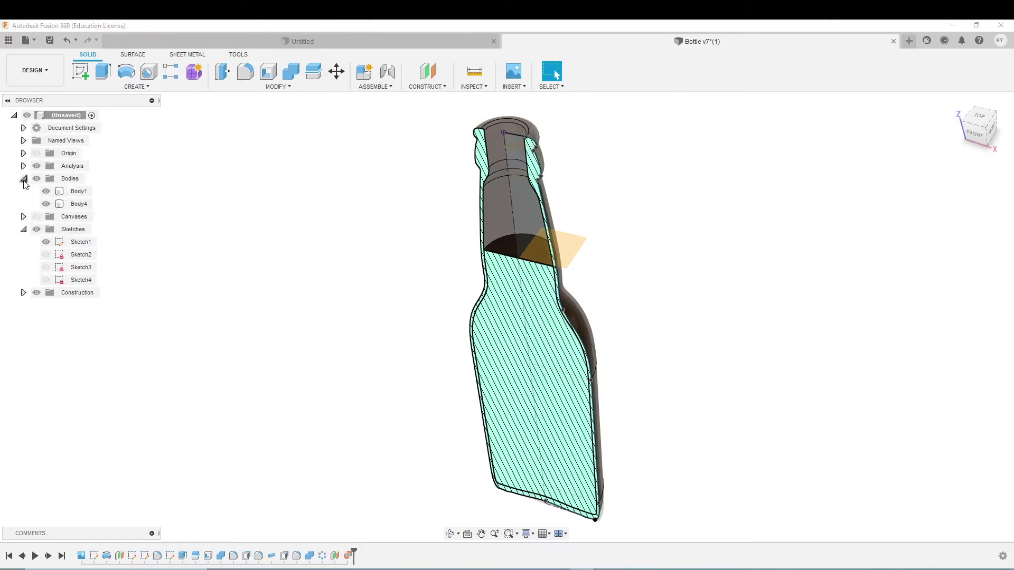
pyautogui.click(89, 205)
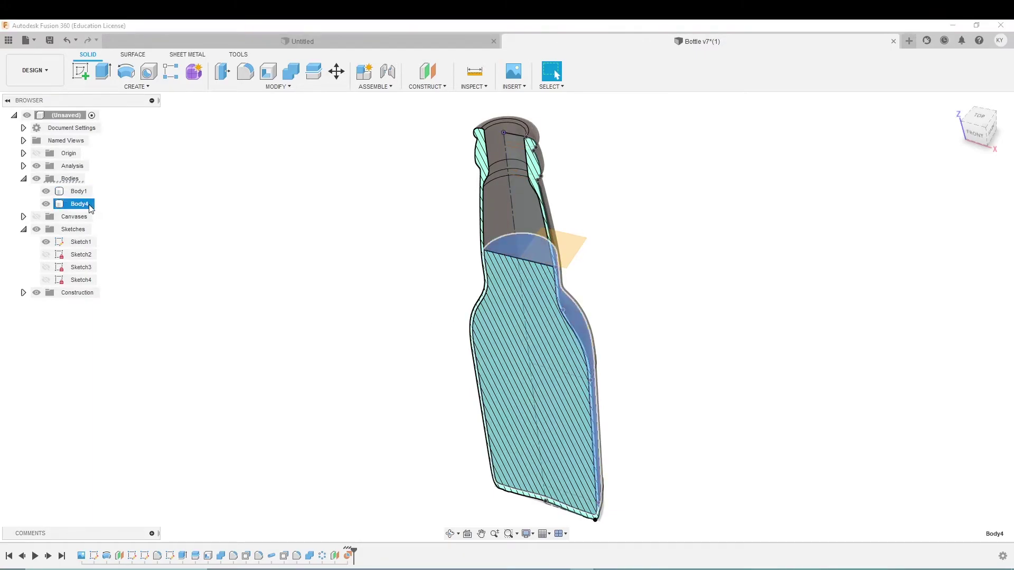
pyautogui.click(205, 238)
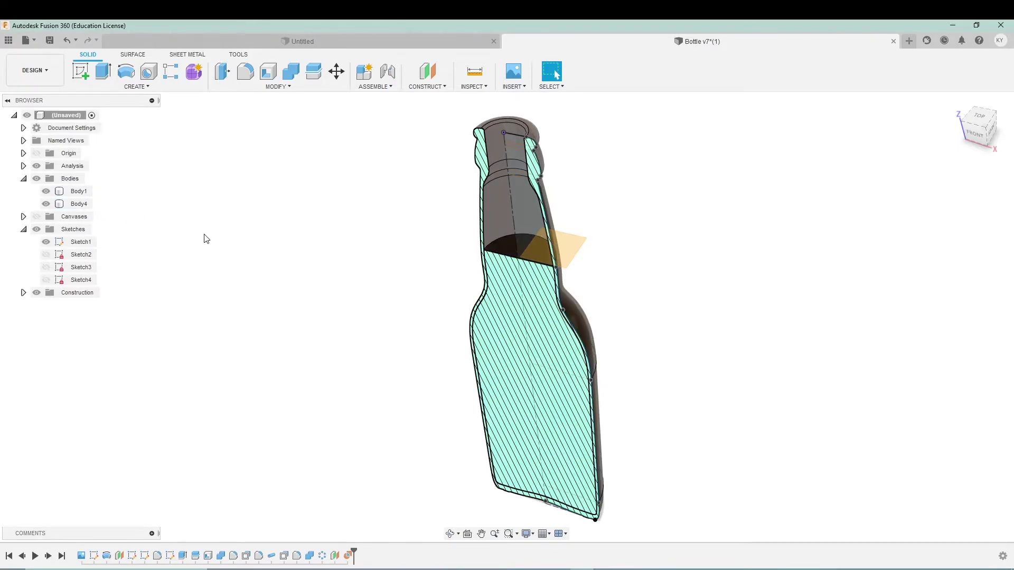
pyautogui.click(37, 166)
pyautogui.click(35, 166)
pyautogui.click(79, 204)
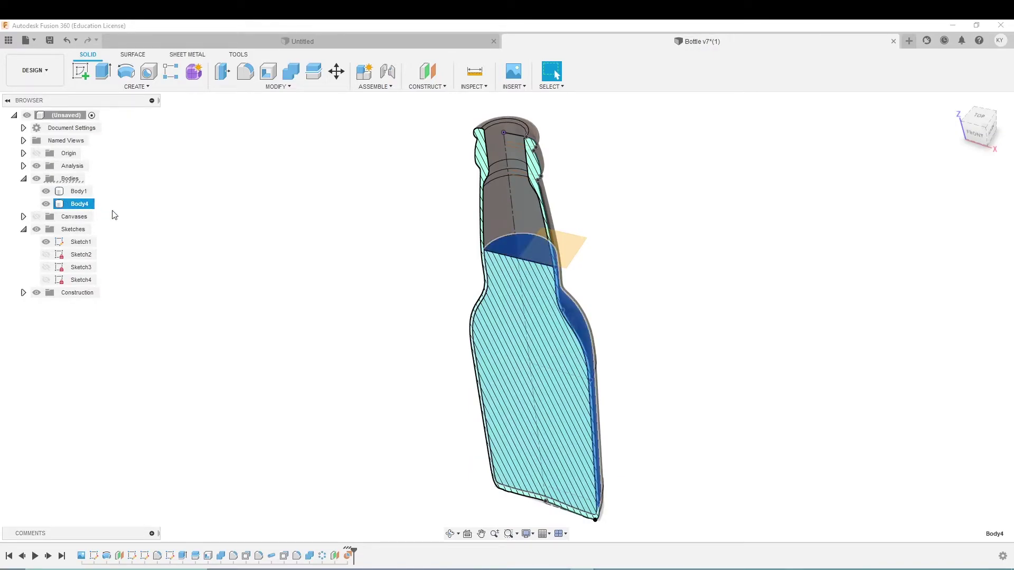
pyautogui.click(172, 217)
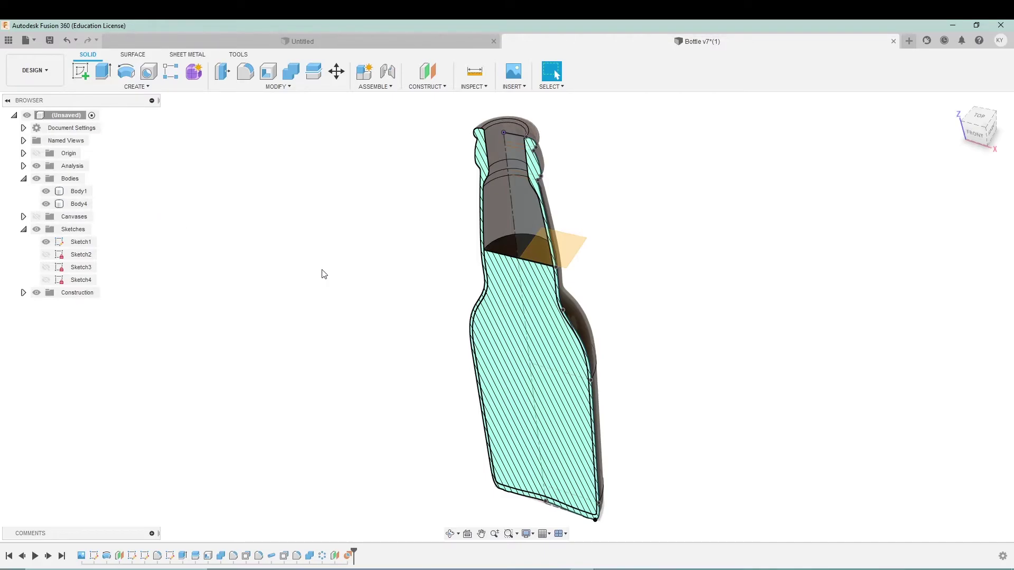
# Assign the Water physical material to Body4 and close the material library
pyautogui.rightClick(81, 204)
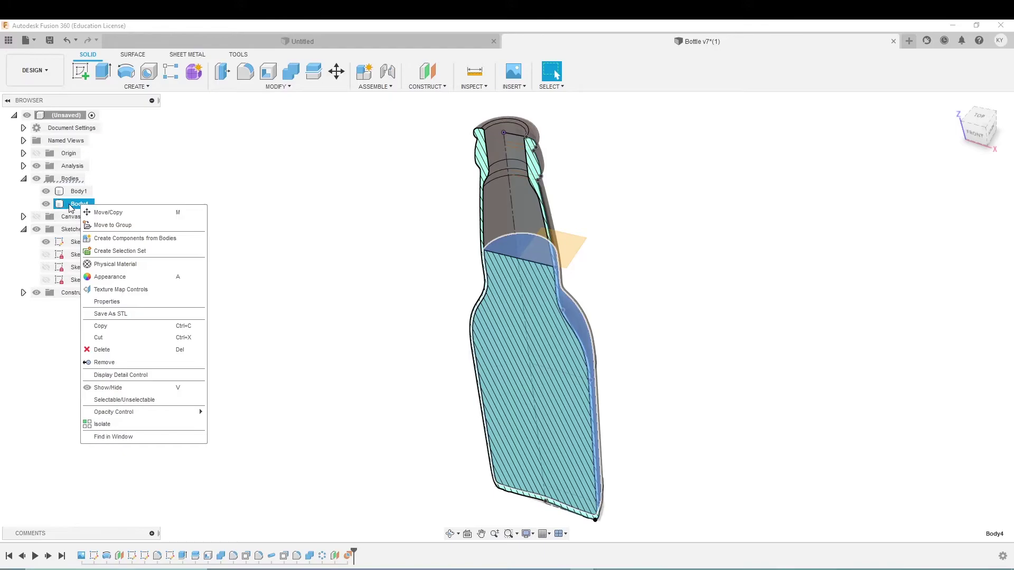
pyautogui.press('Escape')
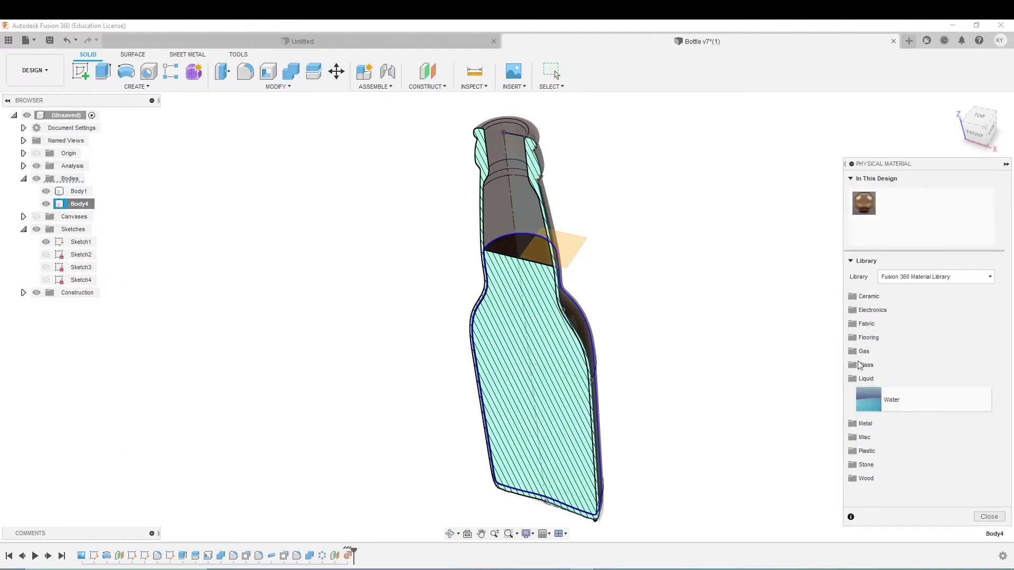
pyautogui.moveTo(900, 401); pyautogui.dragTo(98, 214)
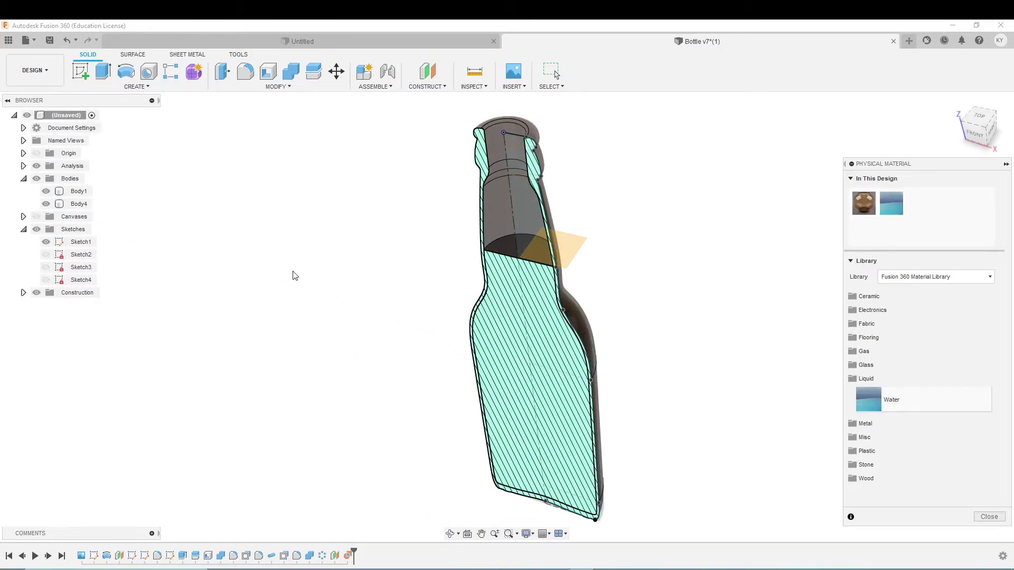
pyautogui.click(988, 519)
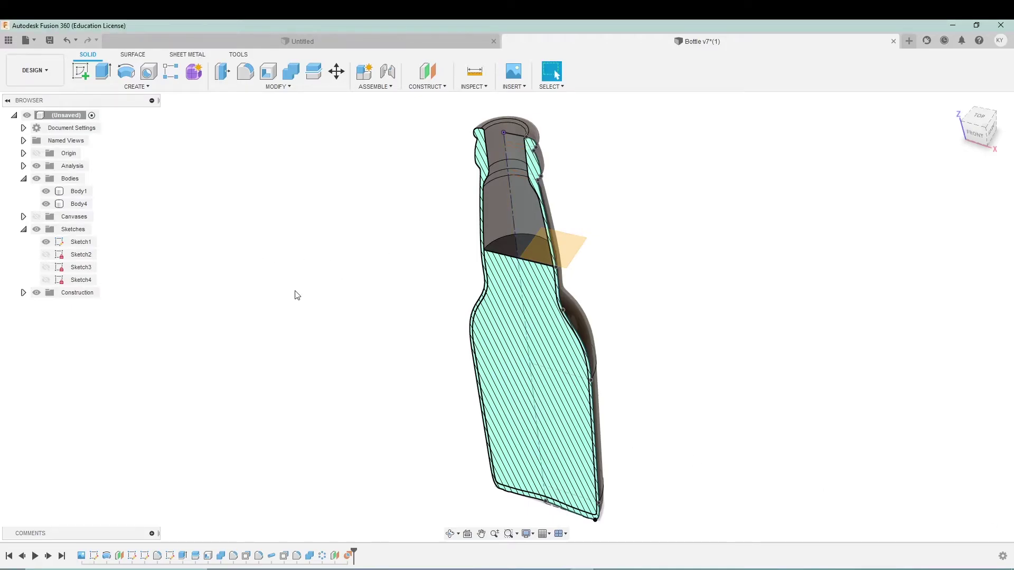
# Open Body4's properties to read its 348.713 g mass and 3.493E+05 mm^3 volume
pyautogui.rightClick(74, 204)
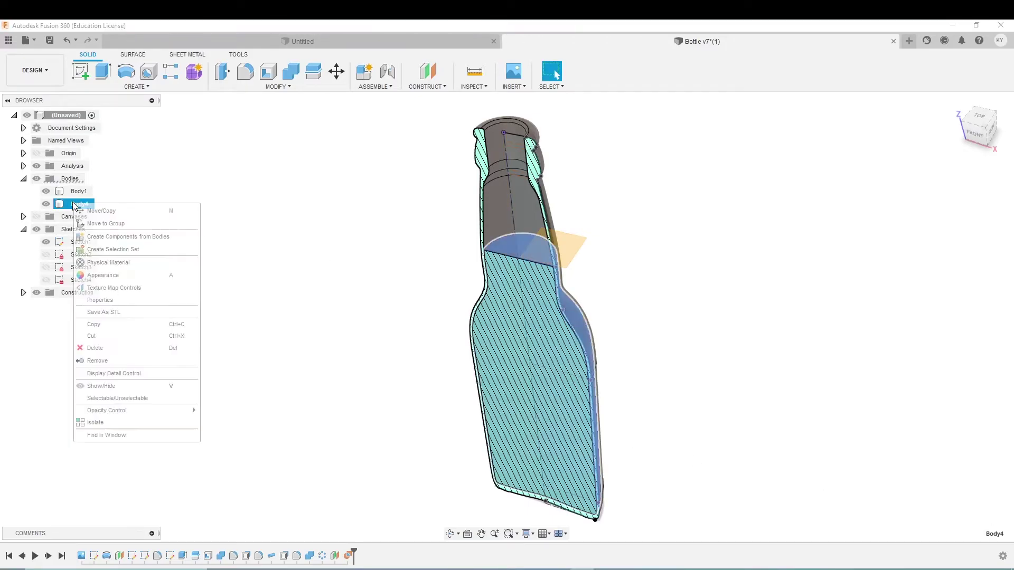
pyautogui.click(119, 300)
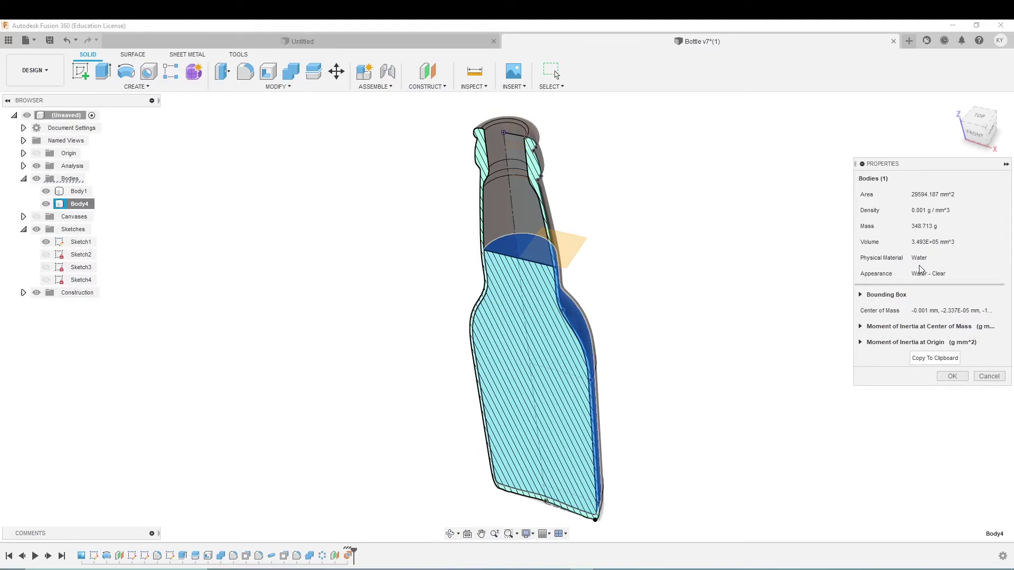
# Change the document units to Inch and reopen Body4's properties showing 21.316 in^3
pyautogui.click(953, 376)
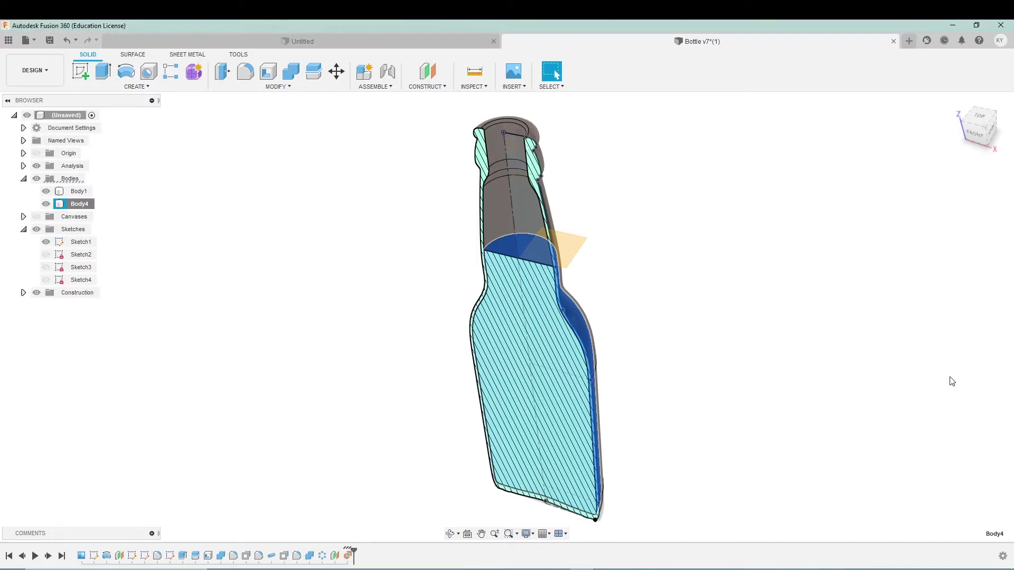
pyautogui.click(24, 128)
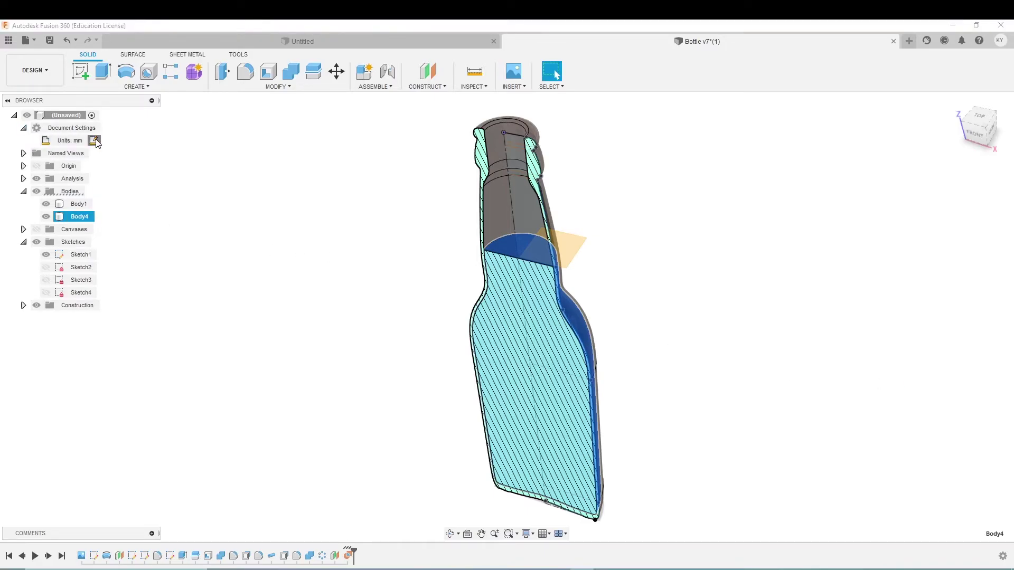
pyautogui.click(95, 140)
pyautogui.click(930, 179)
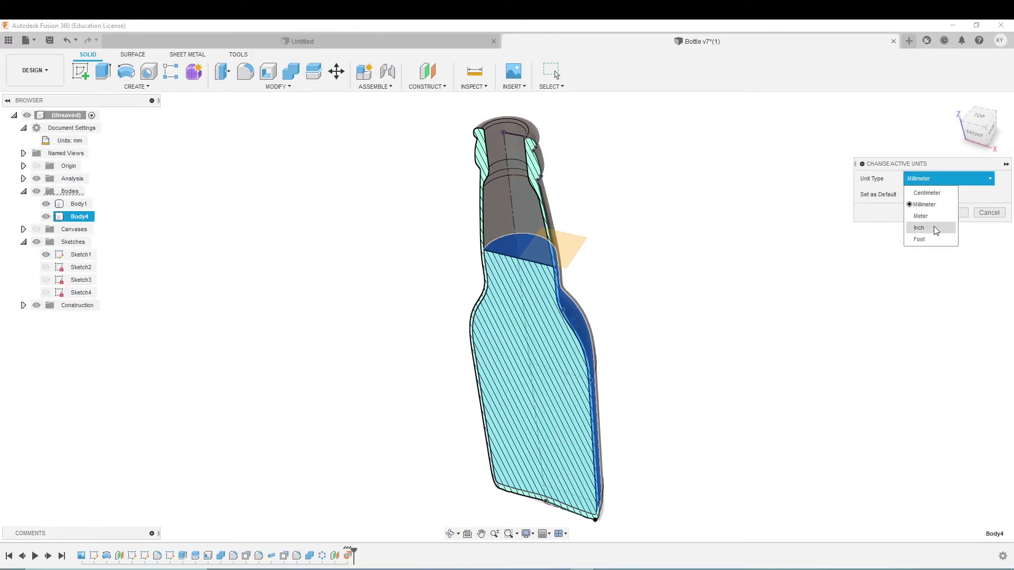
pyautogui.click(934, 226)
pyautogui.click(948, 215)
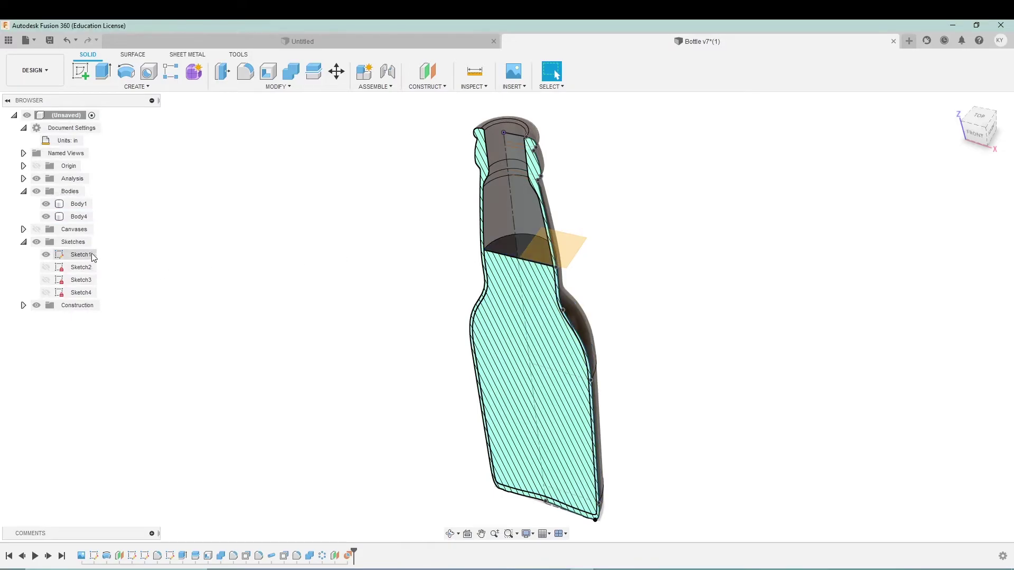
pyautogui.rightClick(77, 219)
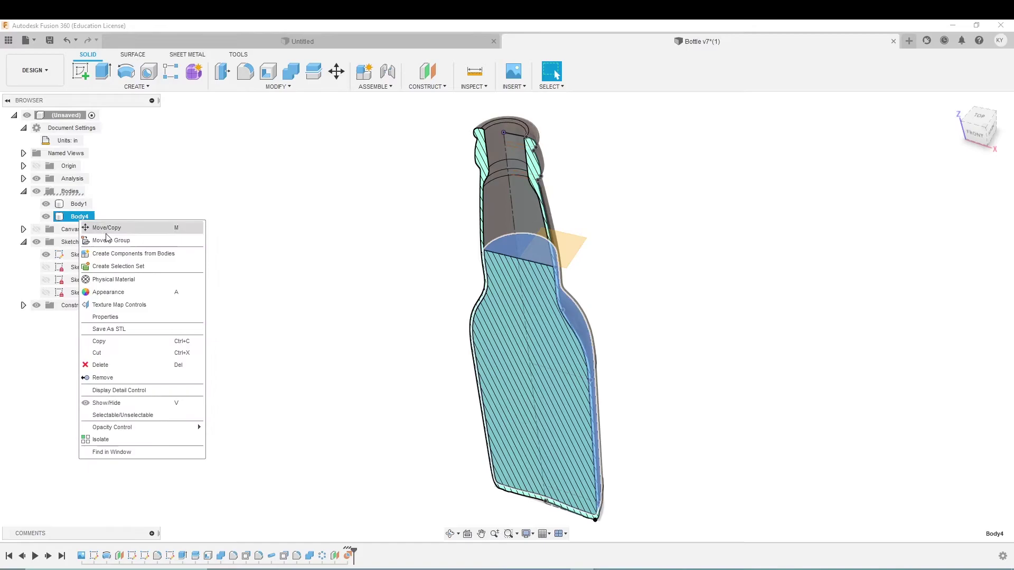
pyautogui.click(137, 319)
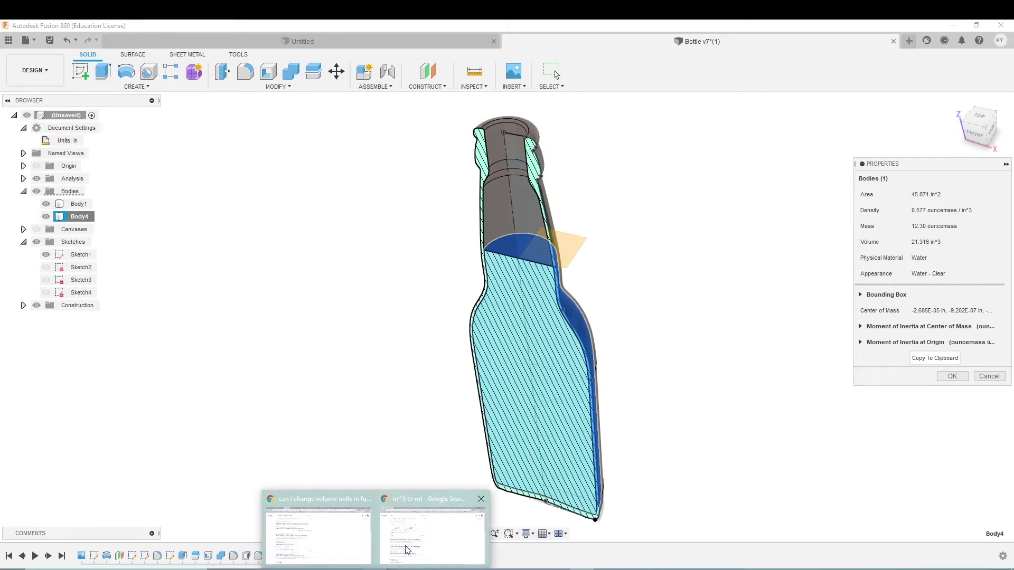
# Convert 21.316 cubic inches to 349.306656 ml in Chrome's converter, then return to Fusion
pyautogui.click(414, 536)
pyautogui.moveTo(186, 223); pyautogui.dragTo(102, 227)
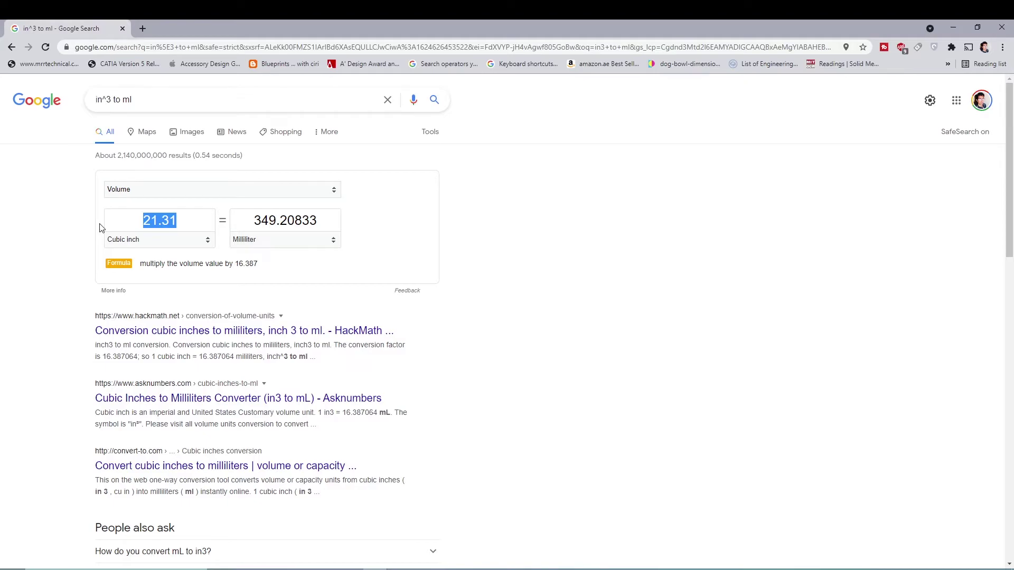
pyautogui.write('21.316')
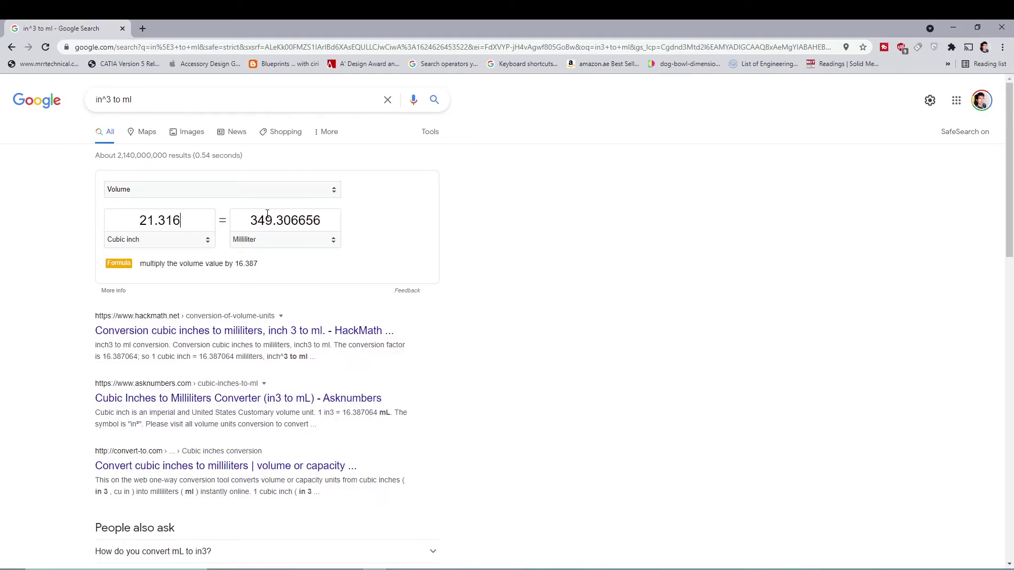
pyautogui.moveTo(249, 221); pyautogui.dragTo(326, 222)
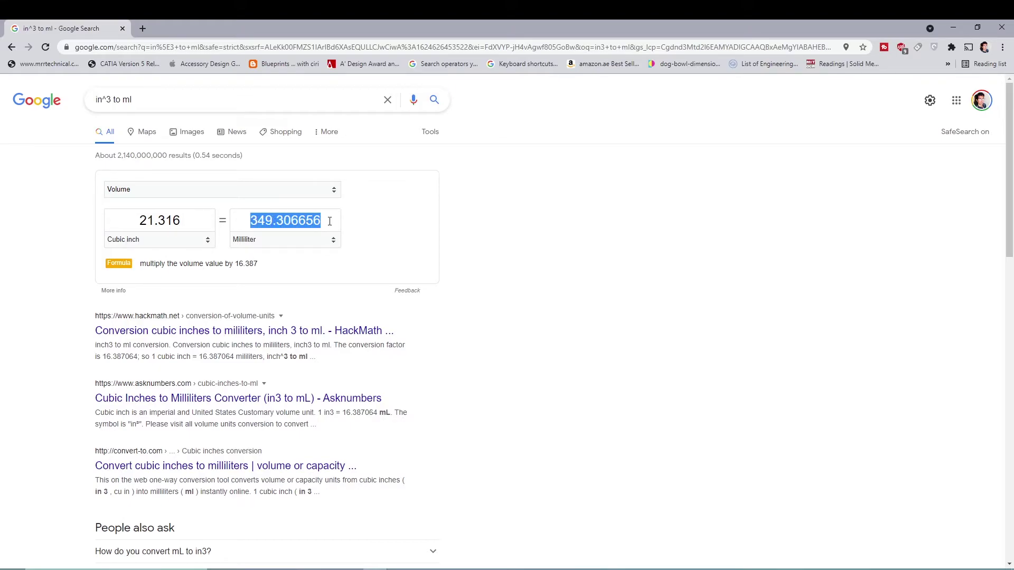
pyautogui.click(952, 26)
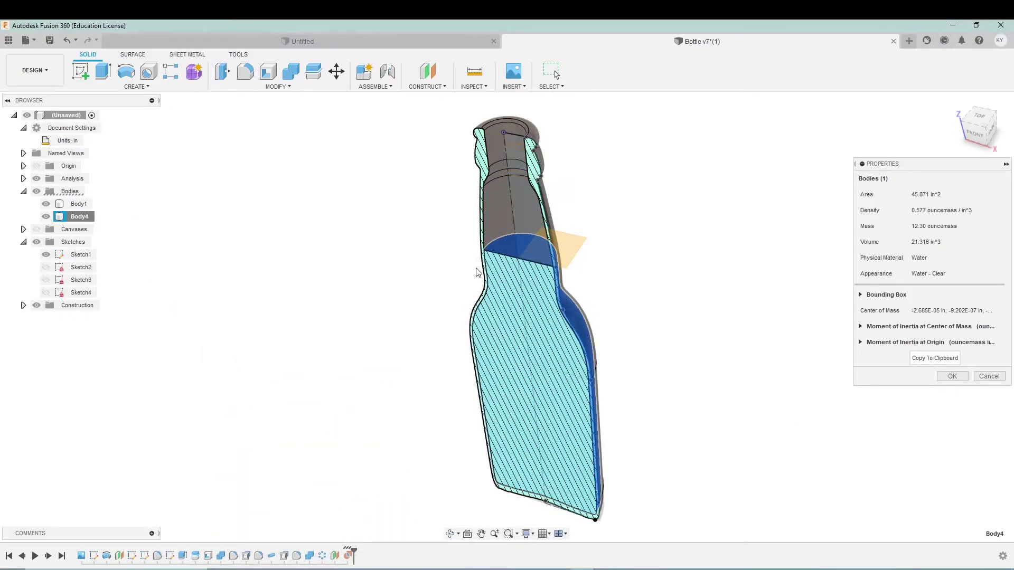
# Close Body4's properties and orbit the sectioned bottle to face front
pyautogui.moveTo(421, 301); pyautogui.dragTo(396, 322, button='middle')
pyautogui.click(952, 376)
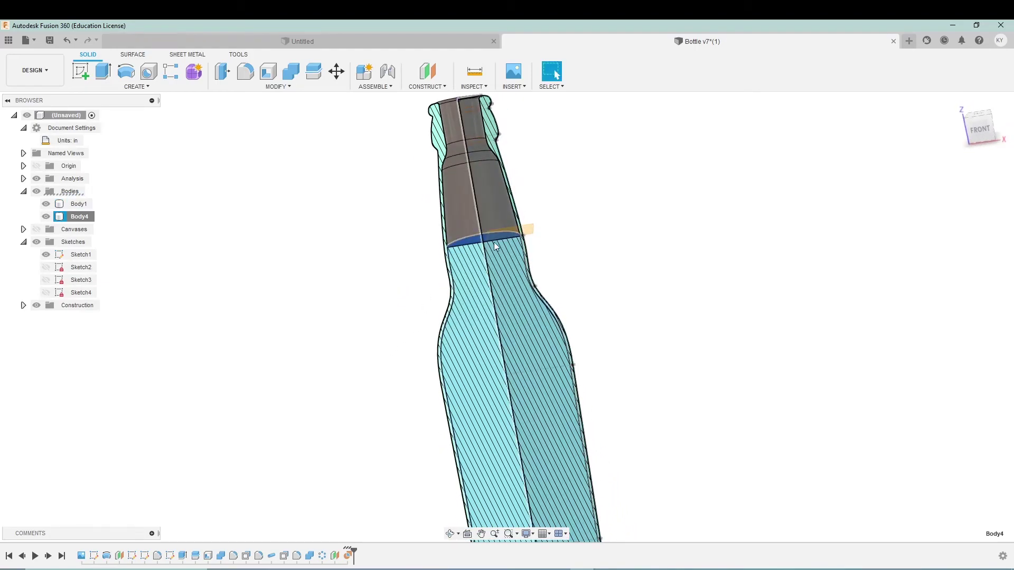
pyautogui.keyDown('shift'); pyautogui.moveTo(606, 226); pyautogui.dragTo(624, 245, button='middle'); pyautogui.keyUp('shift')
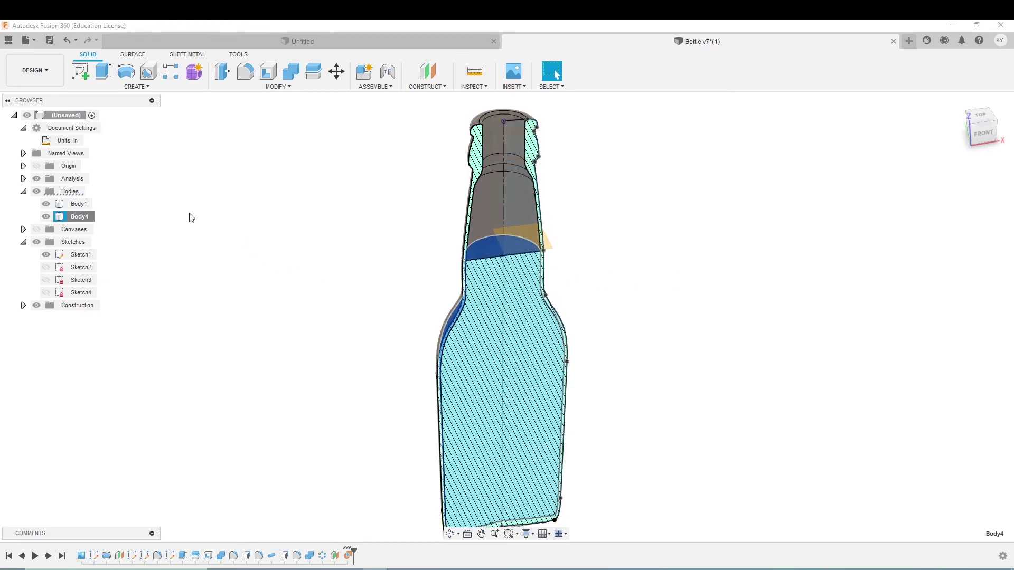
pyautogui.rightClick(84, 216)
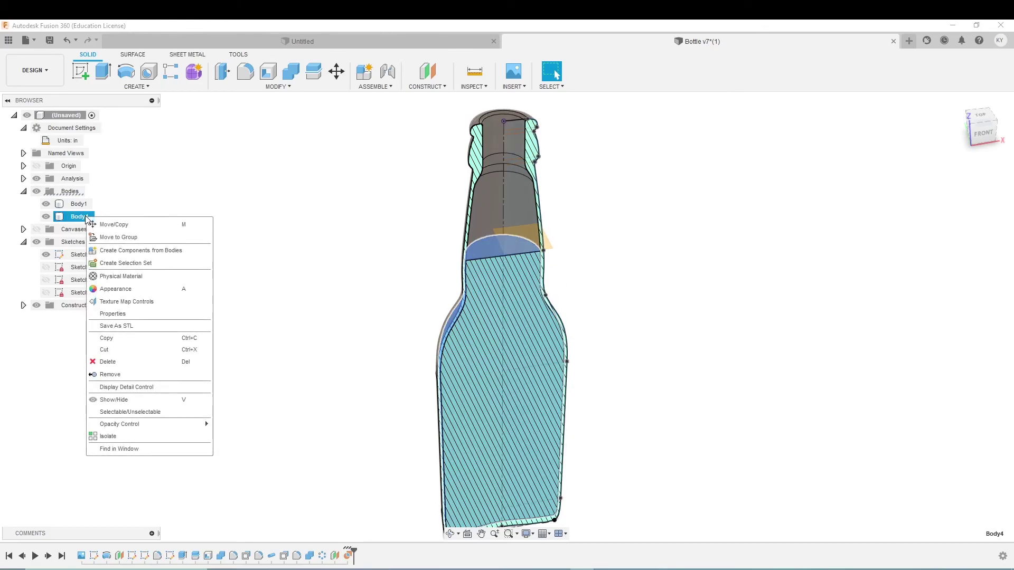
pyautogui.click(143, 316)
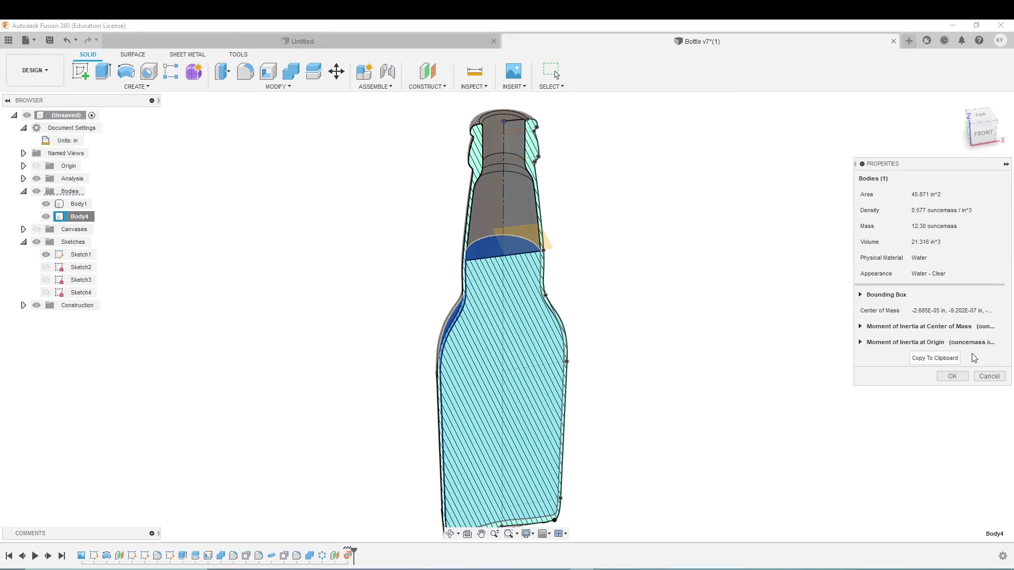
pyautogui.click(987, 375)
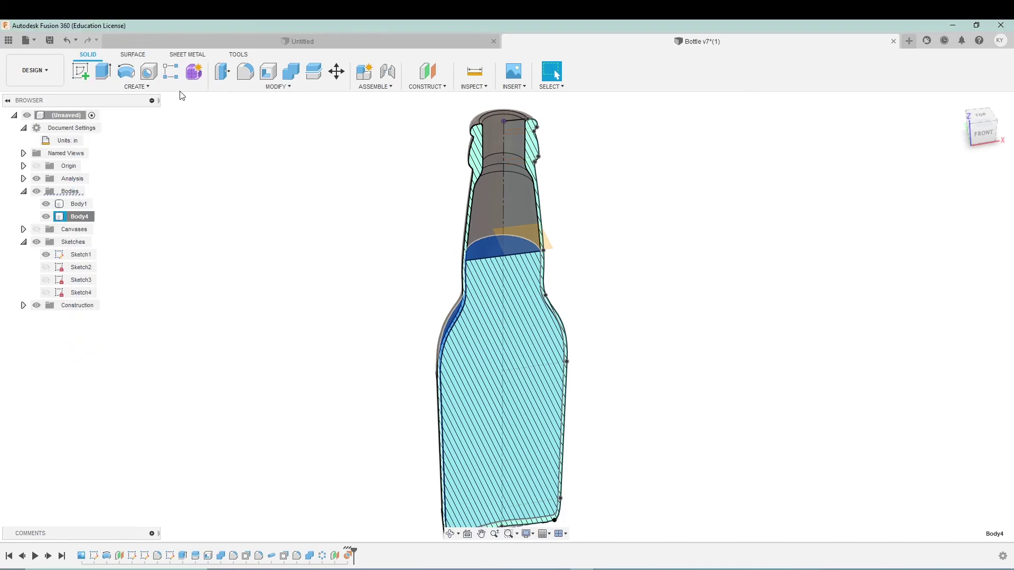
pyautogui.click(136, 86)
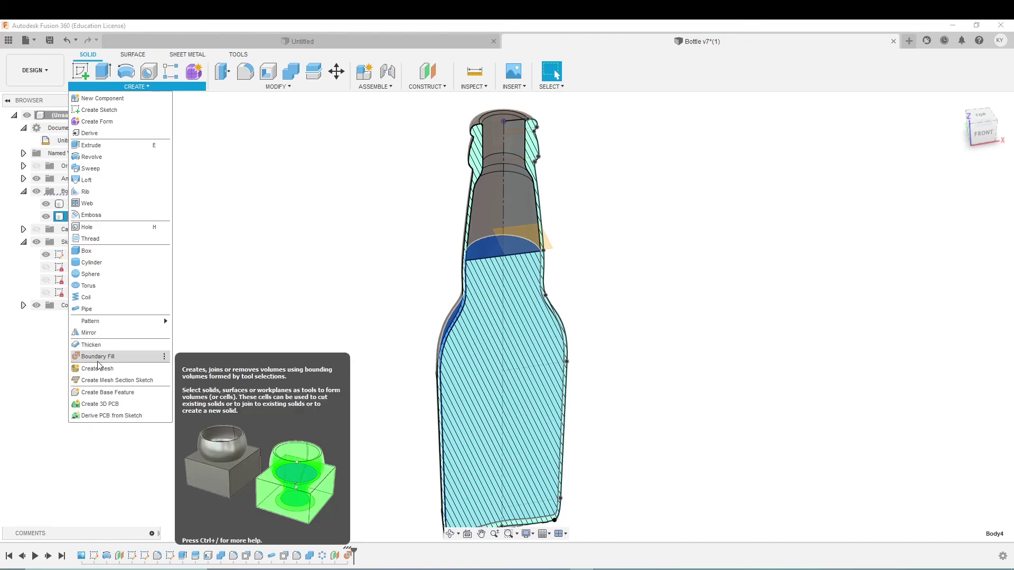
pyautogui.click(219, 329)
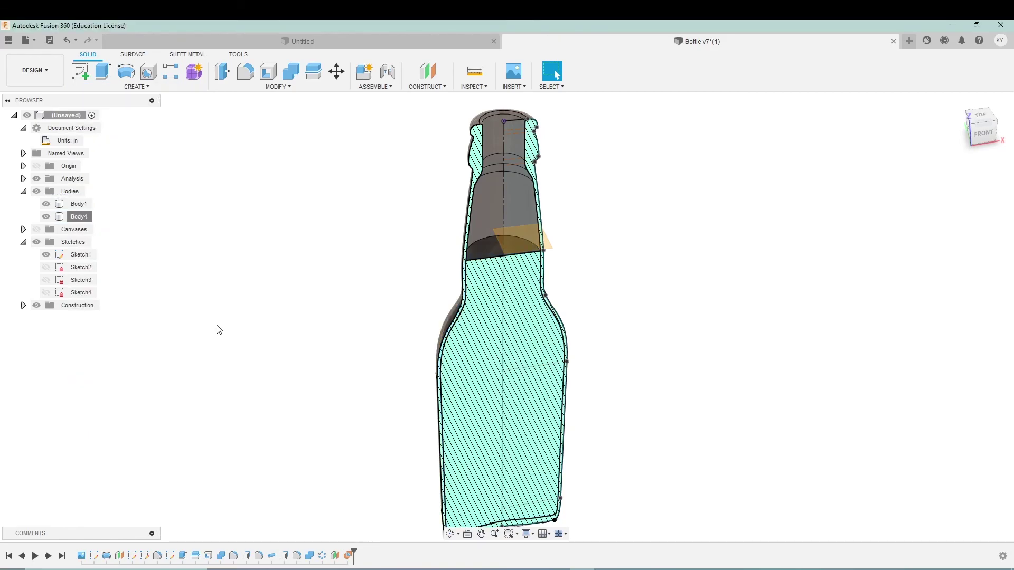